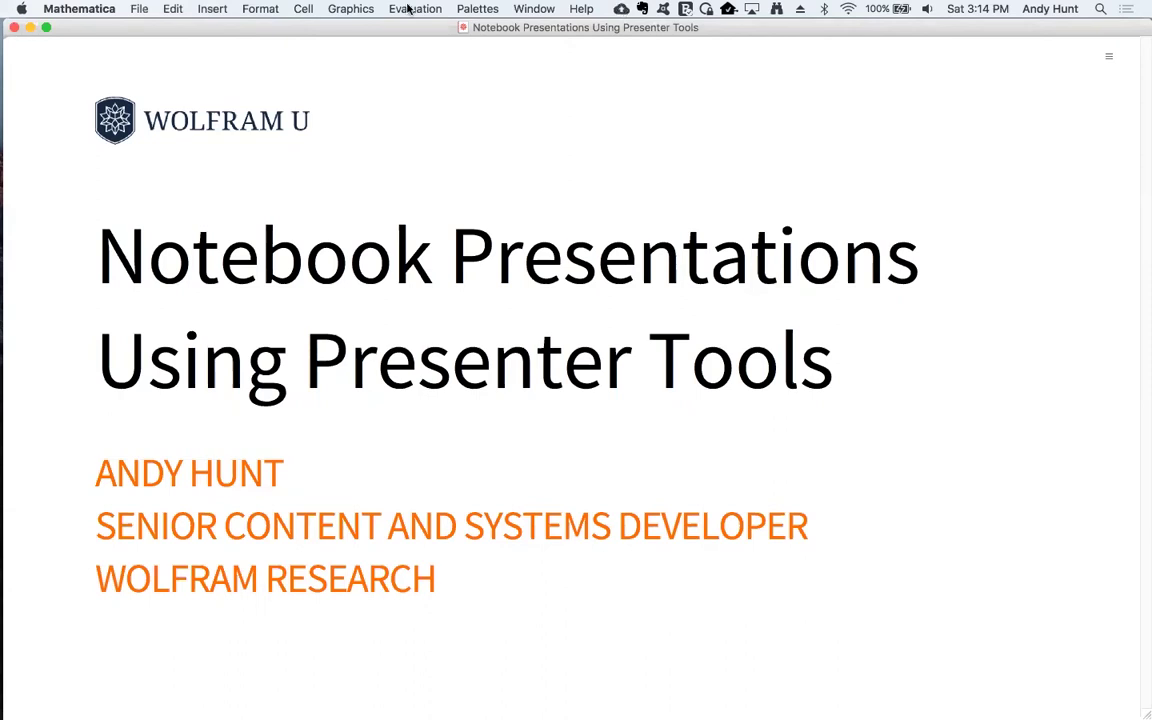
# Start a new Presenter Notebook and, after previewing other themes, select the white theme.
pyautogui.click(135, 10)
pyautogui.moveTo(250, 30)
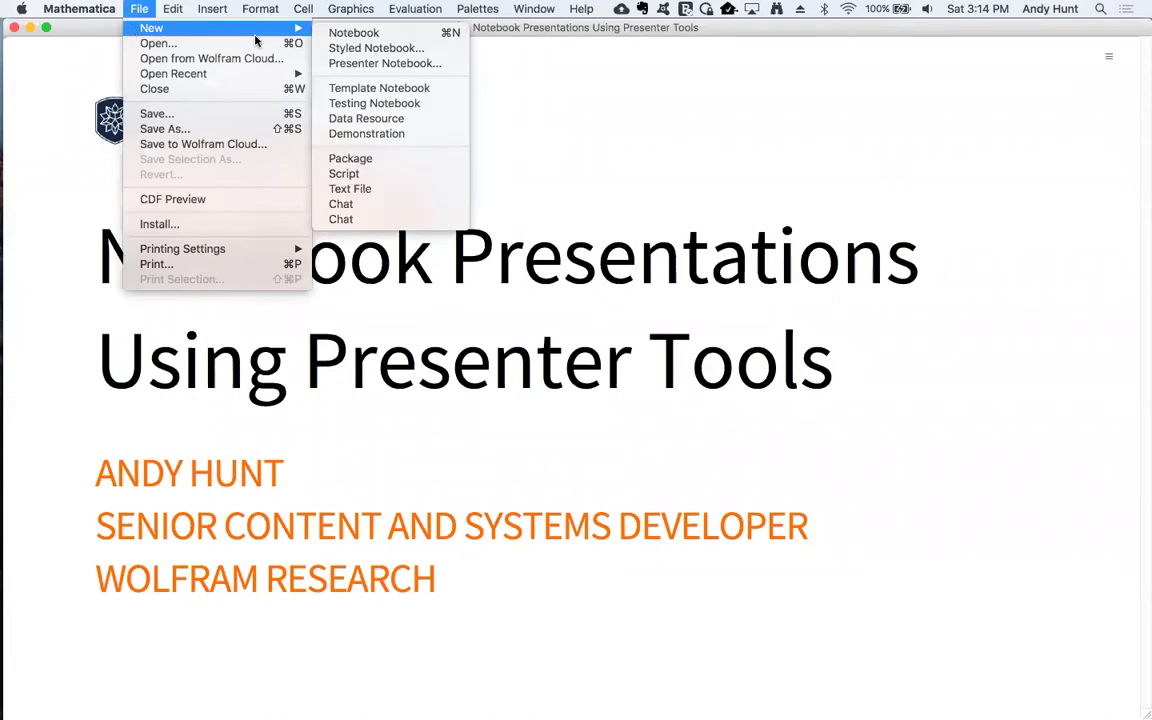
pyautogui.click(446, 64)
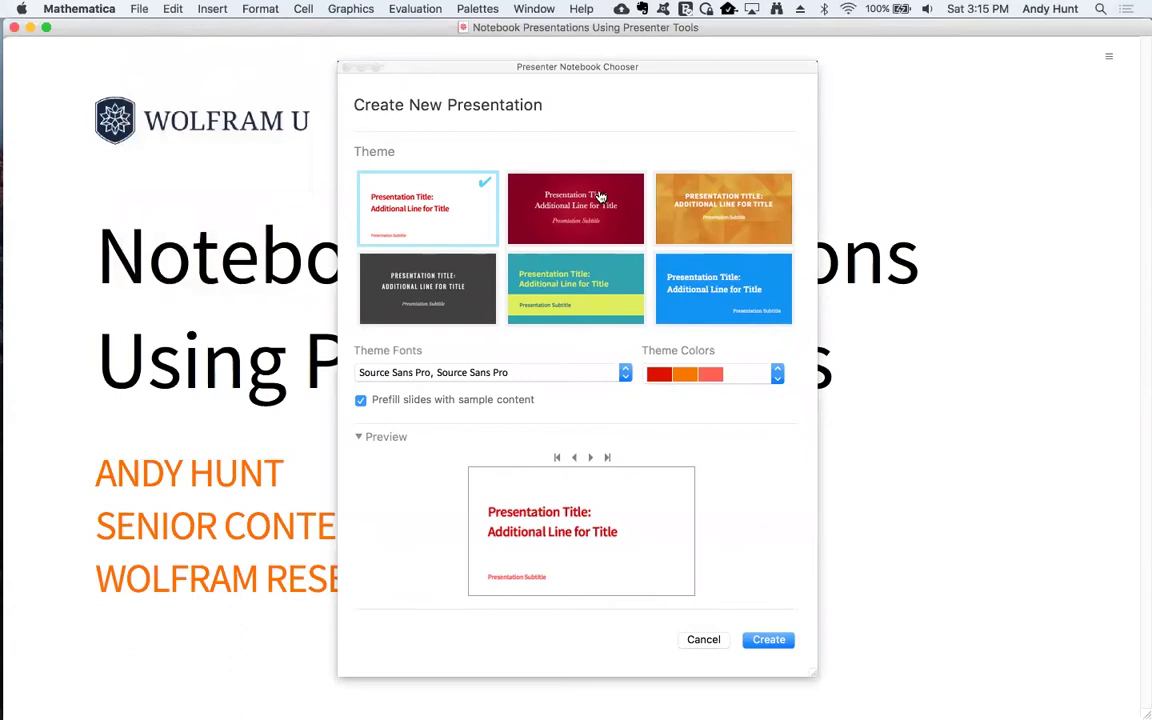
pyautogui.click(540, 180)
pyautogui.click(704, 207)
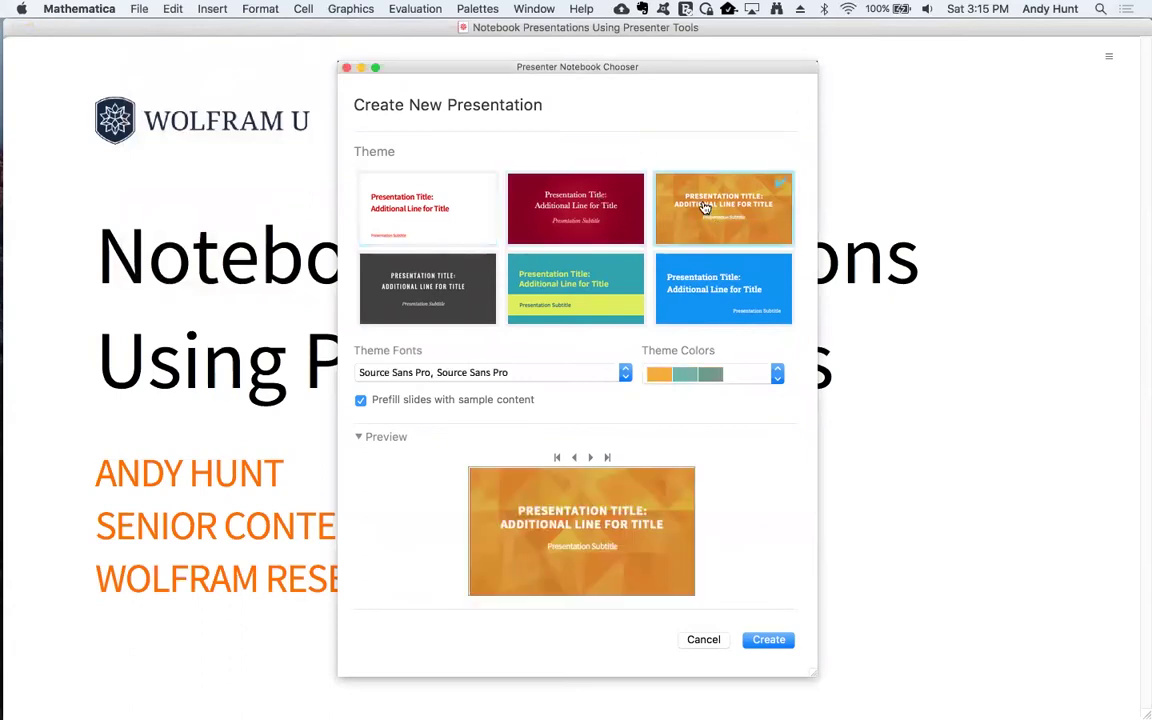
pyautogui.click(541, 291)
pyautogui.click(390, 202)
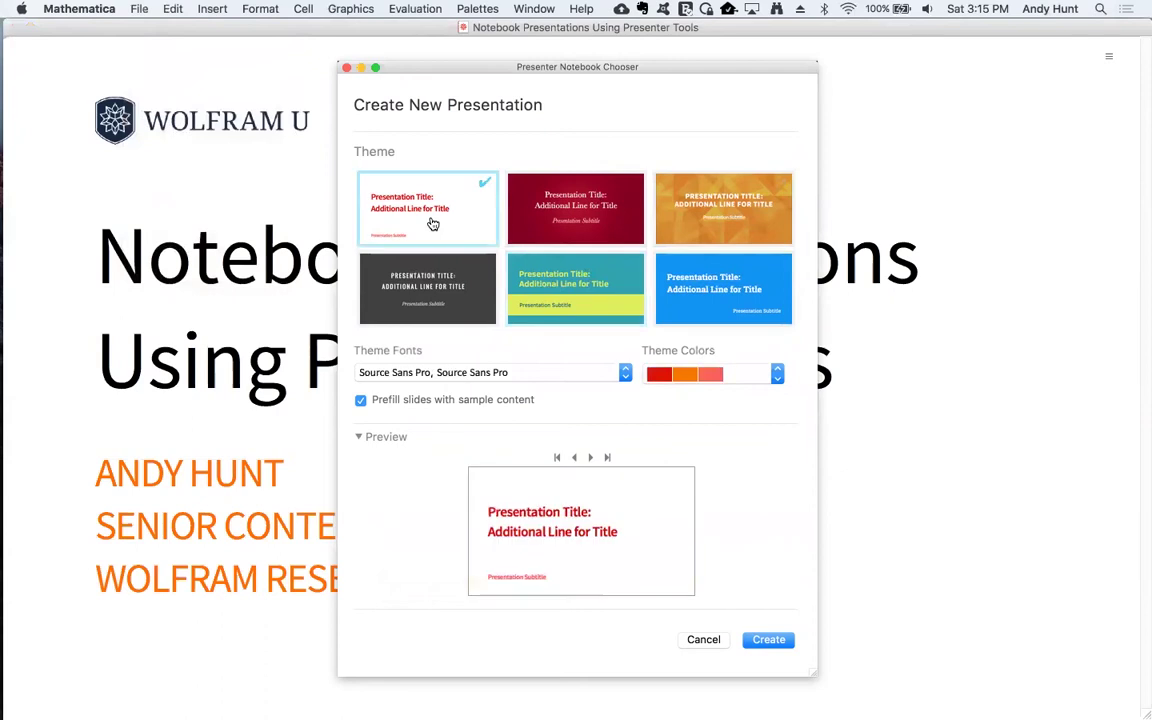
# Use Clear Sans theme fonts and the red palette, turn off Prefill, and create the notebook.
pyautogui.click(520, 374)
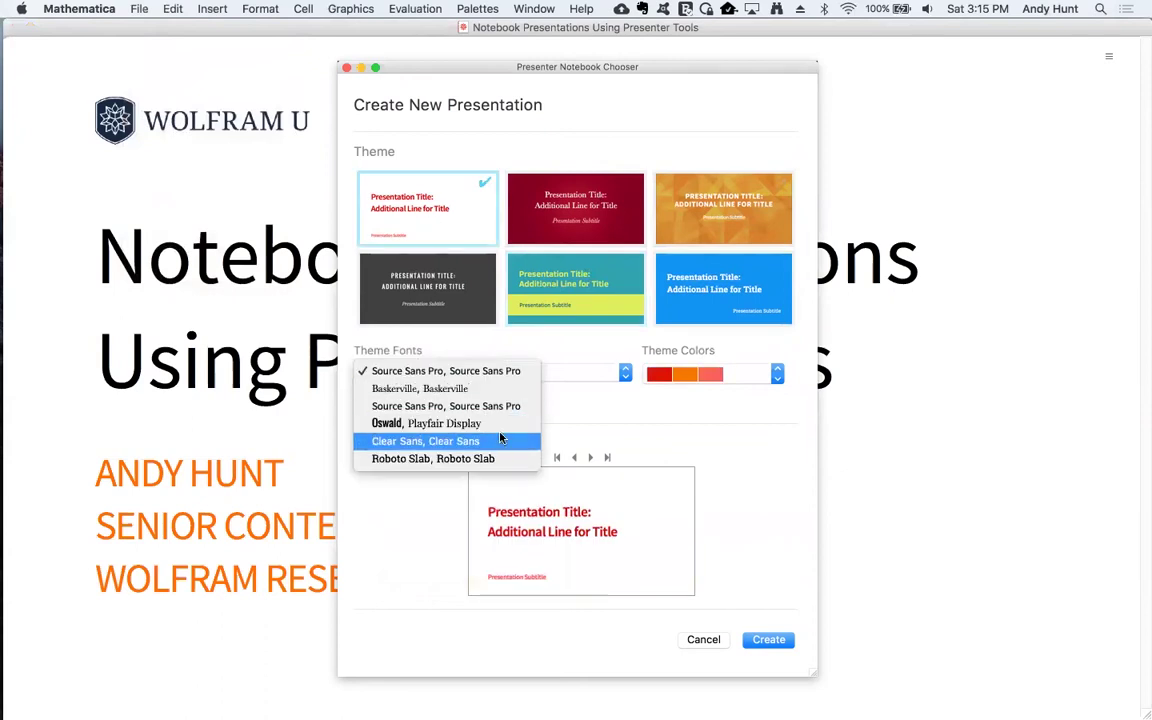
pyautogui.click(500, 440)
pyautogui.click(652, 375)
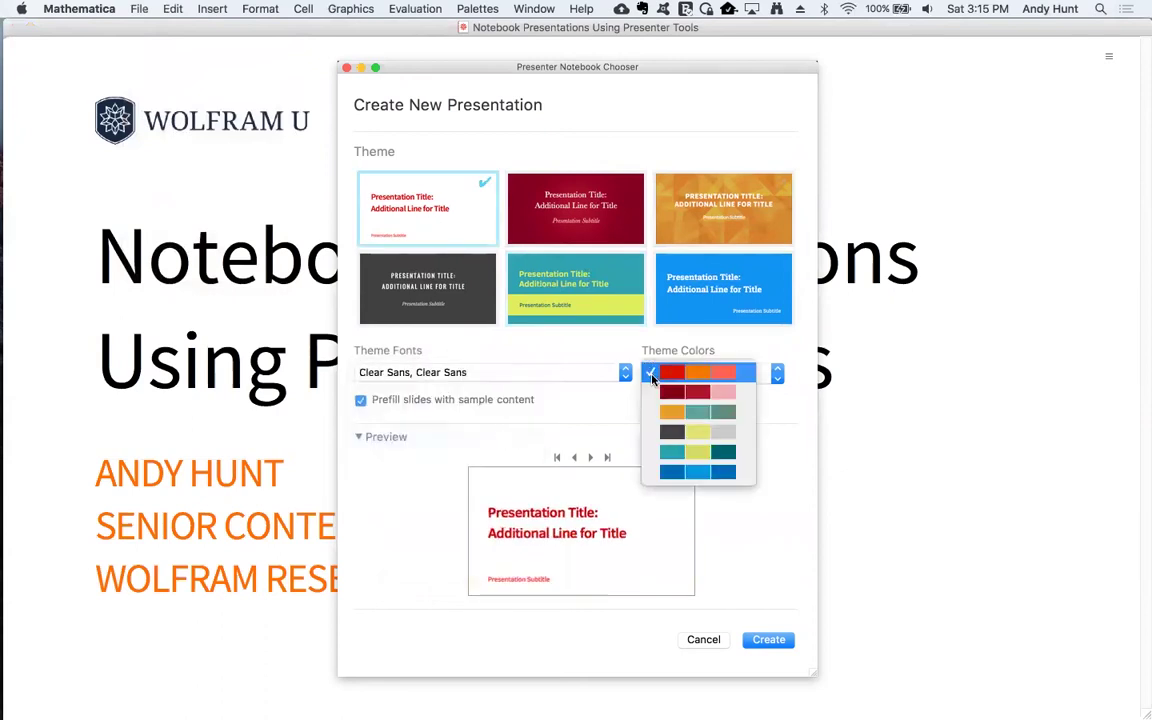
pyautogui.click(607, 343)
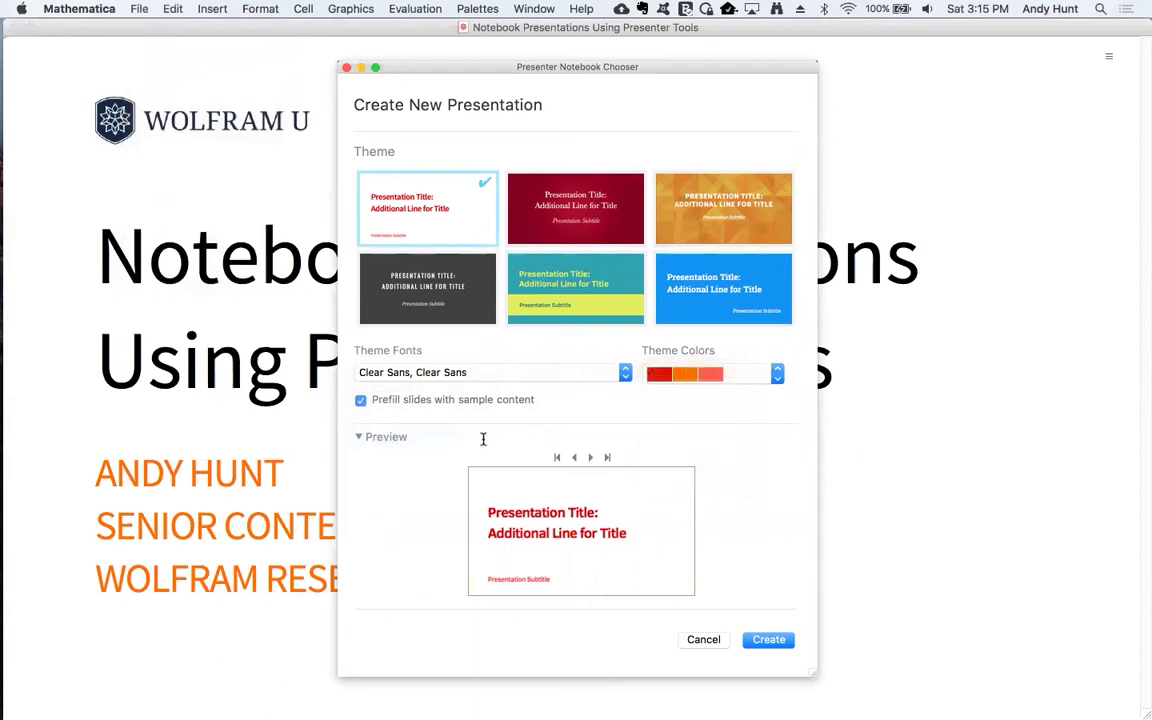
pyautogui.click(360, 400)
pyautogui.click(766, 640)
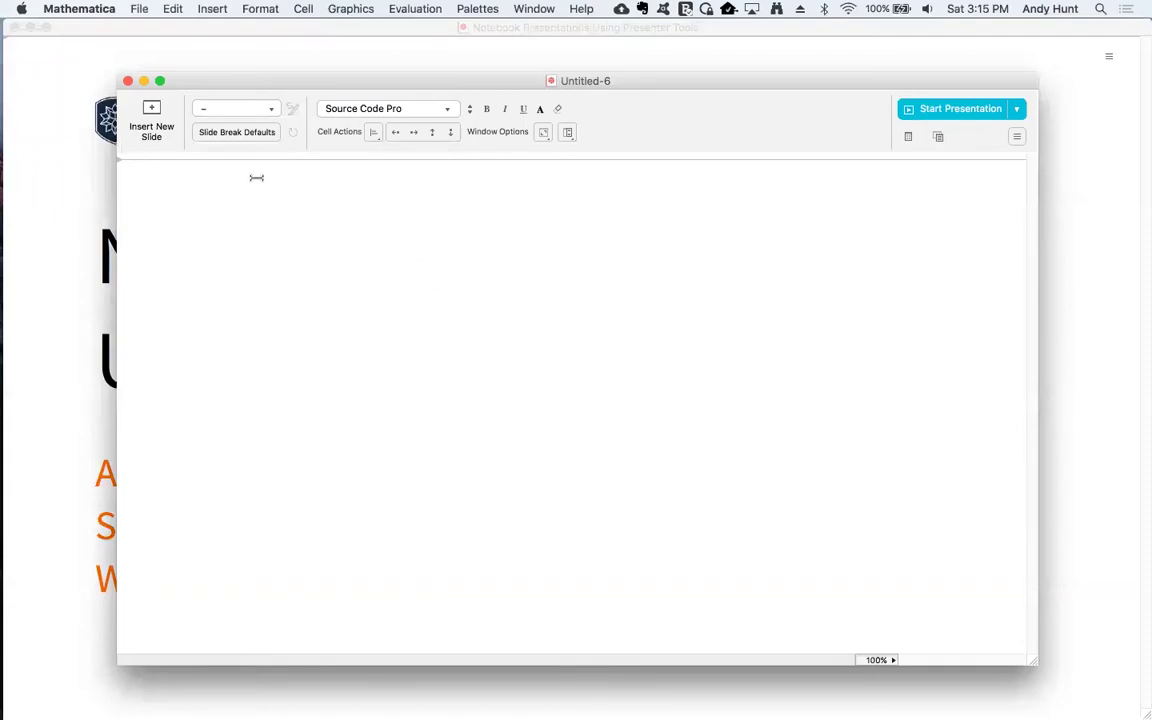
# Insert the first slide and add a Section heading reading 'Slide 1'.
pyautogui.click(148, 117)
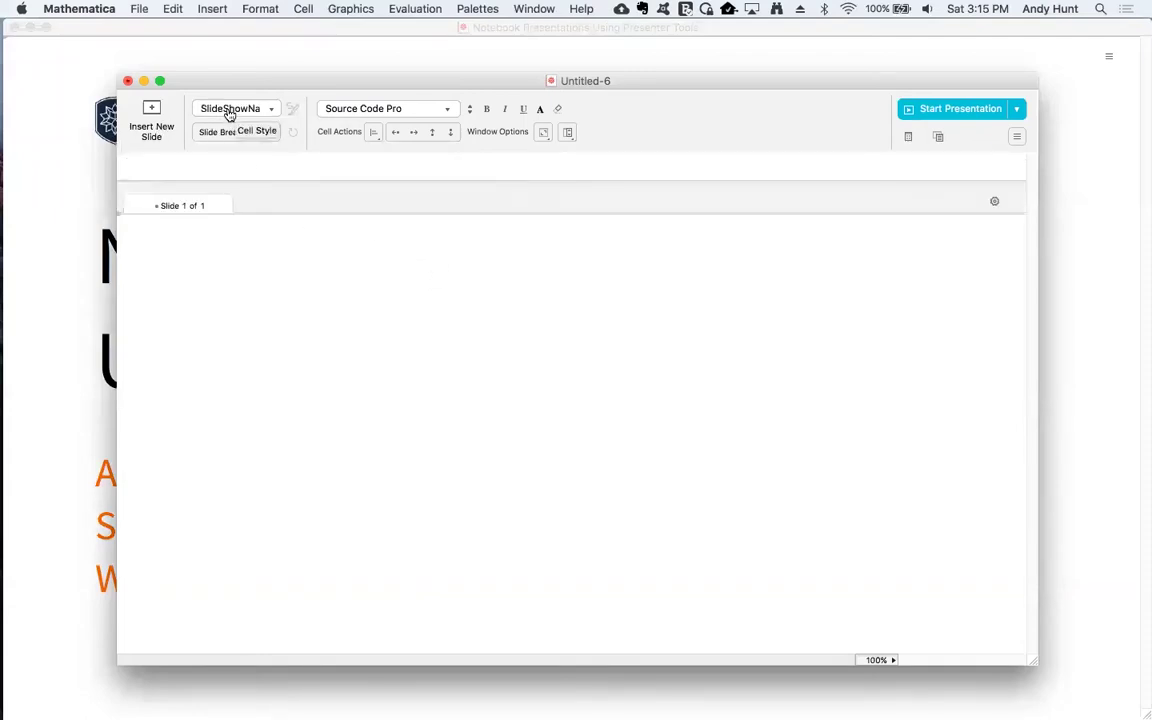
pyautogui.click(229, 114)
pyautogui.click(228, 162)
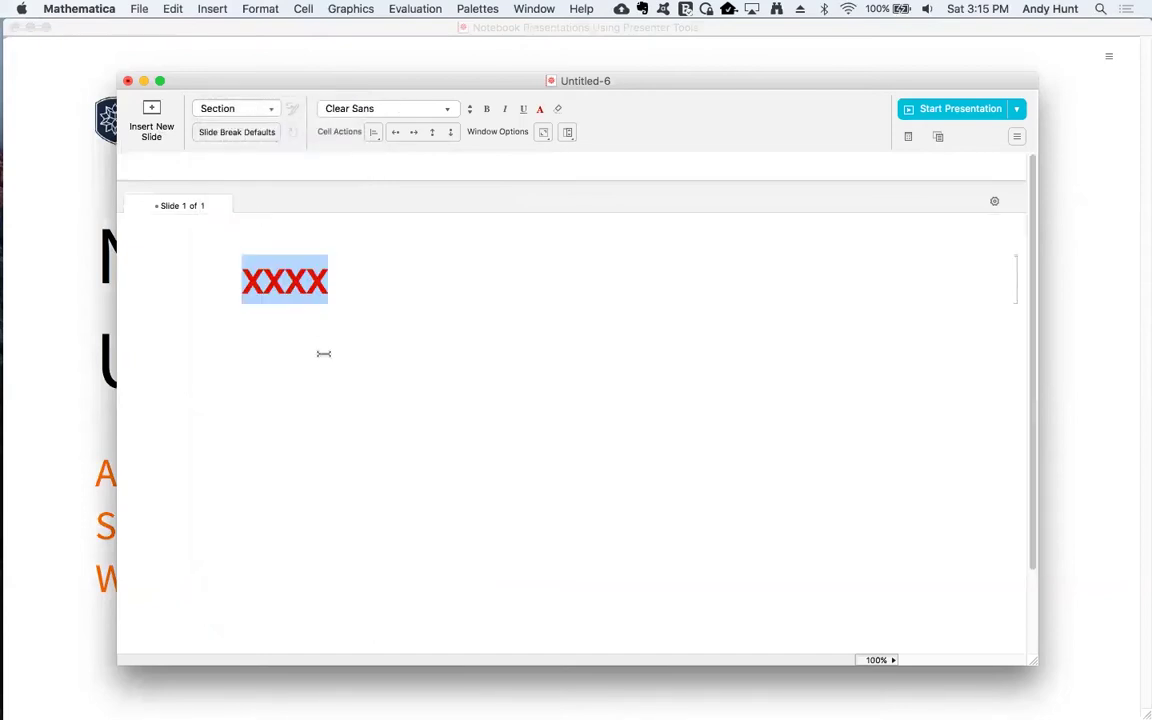
pyautogui.write('Slide')
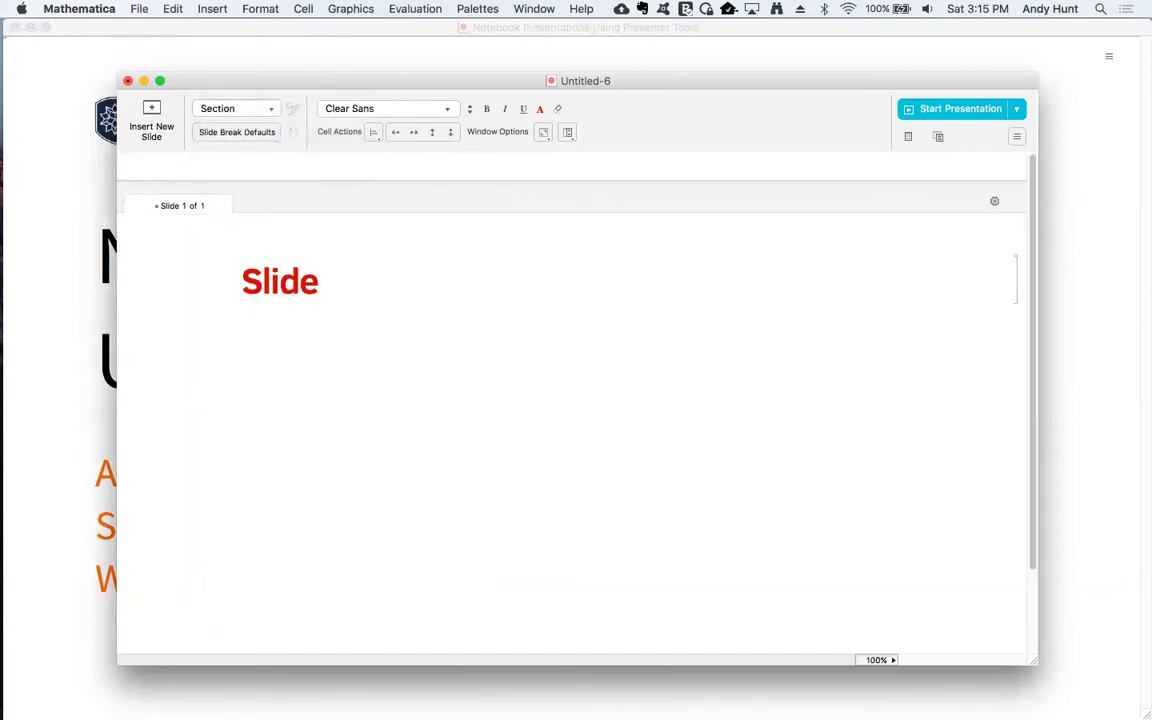
pyautogui.write(' 1')
pyautogui.press('Down')
# Duplicate the heading and change the copy to 'Slide 2'.
pyautogui.press('super+l')
pyautogui.press('BackSpace')
pyautogui.write('2')
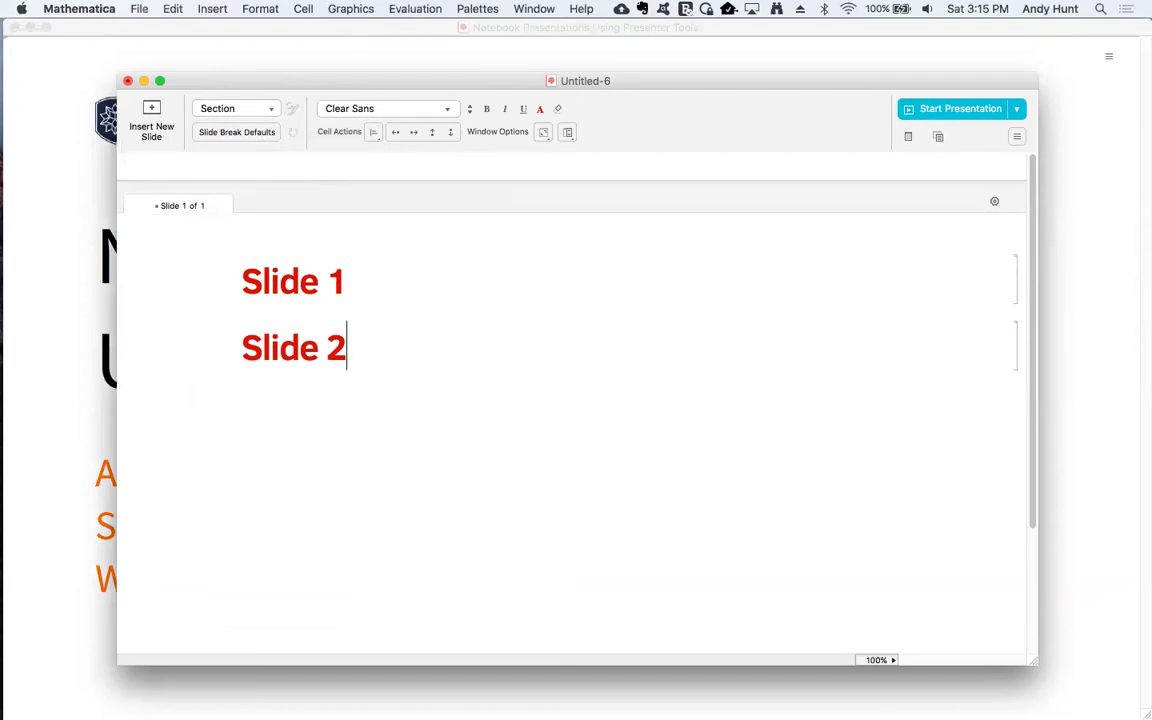
pyautogui.click(355, 270)
# Give the Slide 1 heading American Typewriter font, a larger size and orange Theme color 2.
pyautogui.click(324, 108)
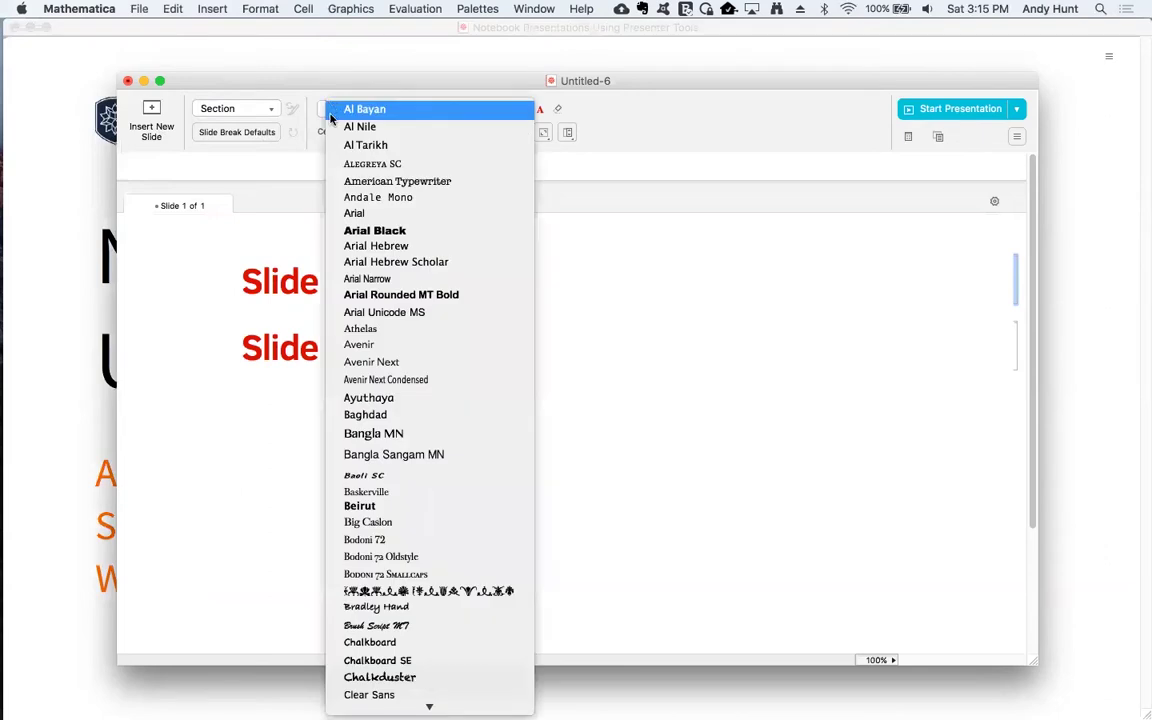
pyautogui.click(340, 182)
pyautogui.click(470, 111)
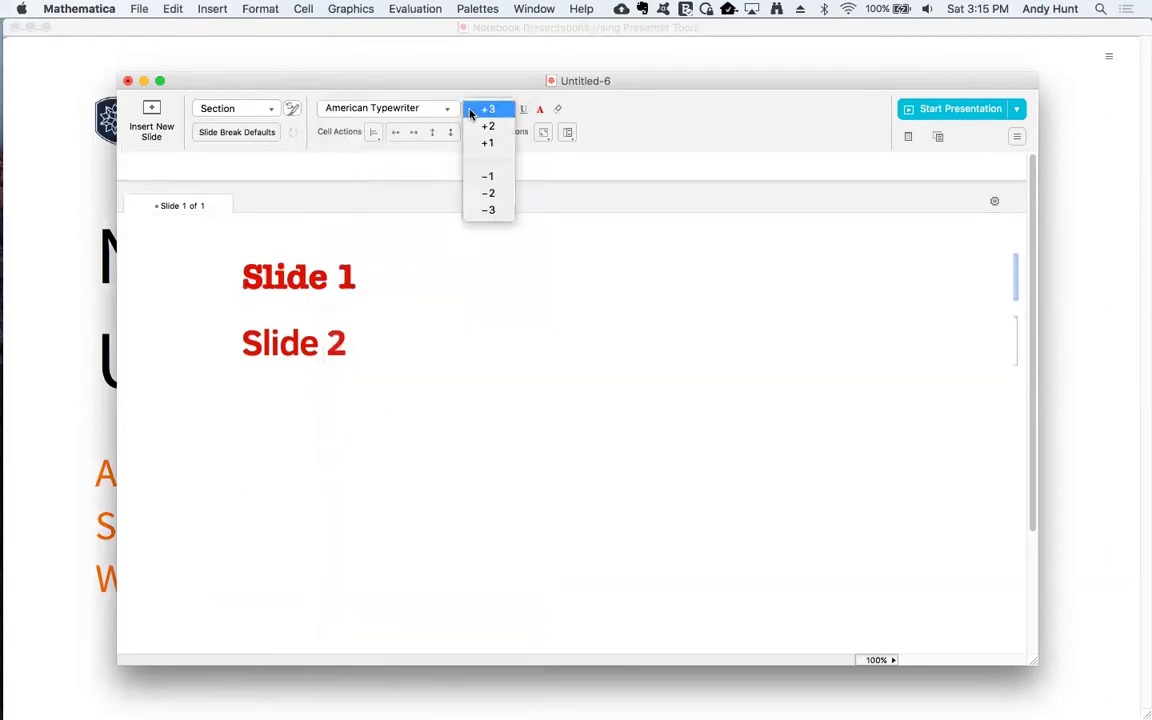
pyautogui.click(487, 109)
pyautogui.click(470, 111)
pyautogui.click(489, 111)
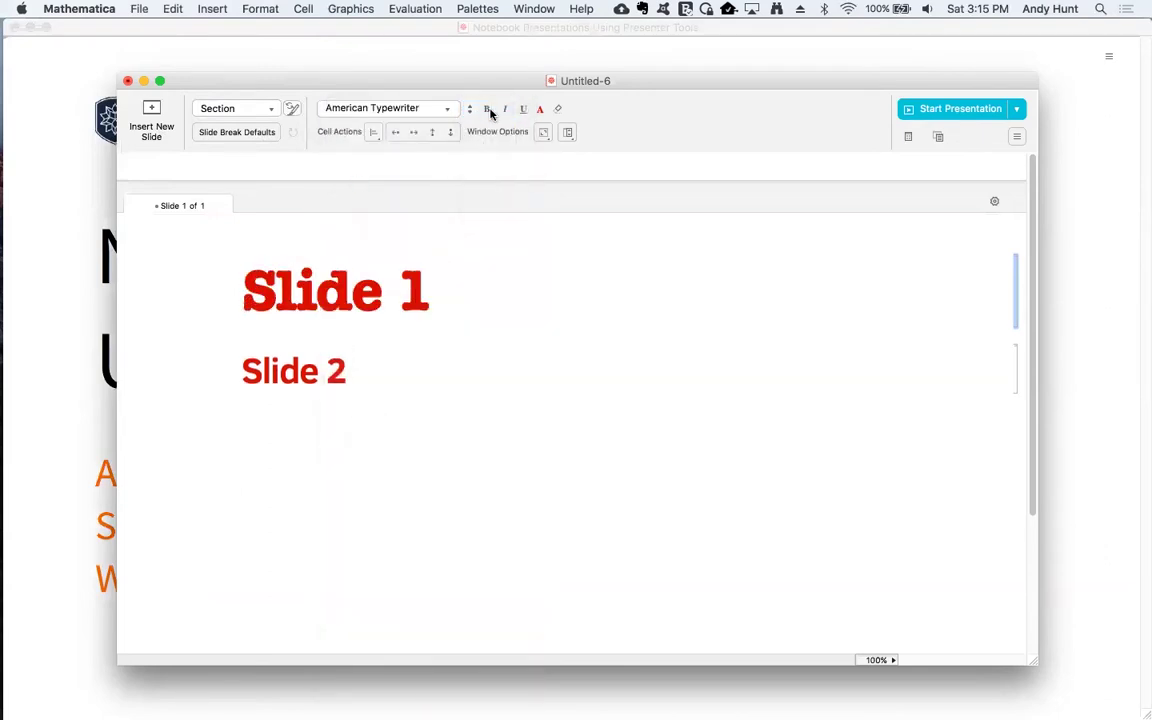
pyautogui.click(539, 110)
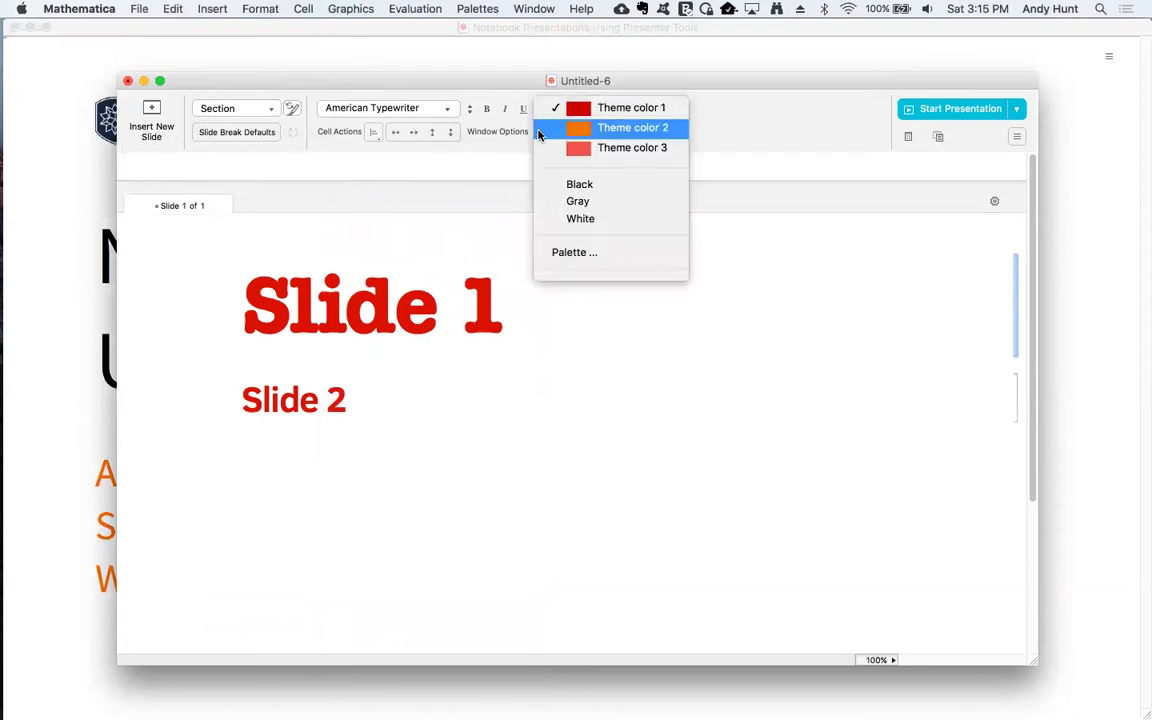
pyautogui.click(539, 130)
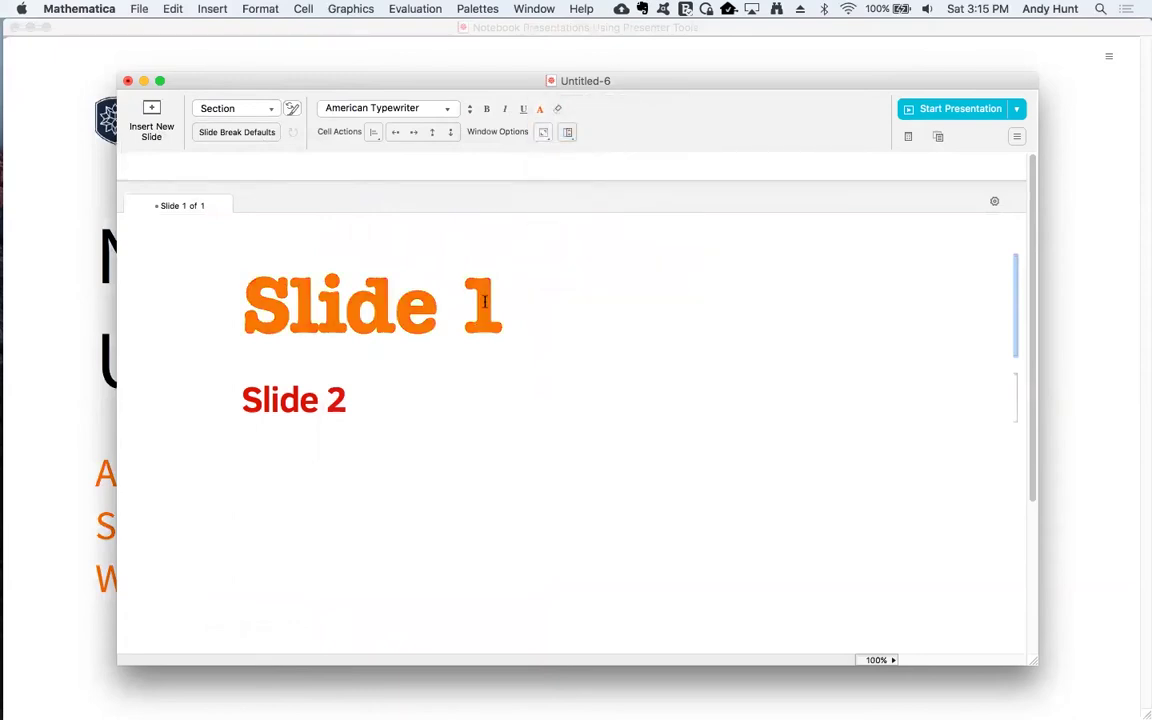
# Nudge the Slide 1 heading right, then back left to realign it with Slide 2.
pyautogui.click(415, 135)
pyautogui.click(415, 135)
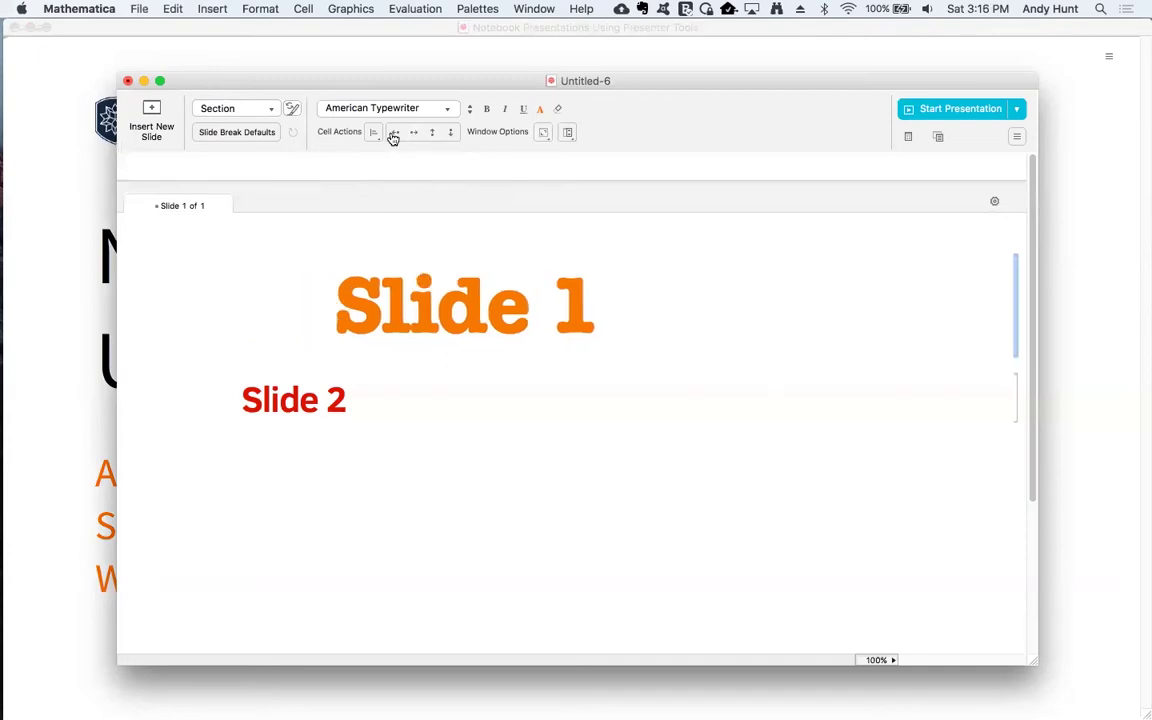
pyautogui.click(393, 135)
pyautogui.click(393, 135)
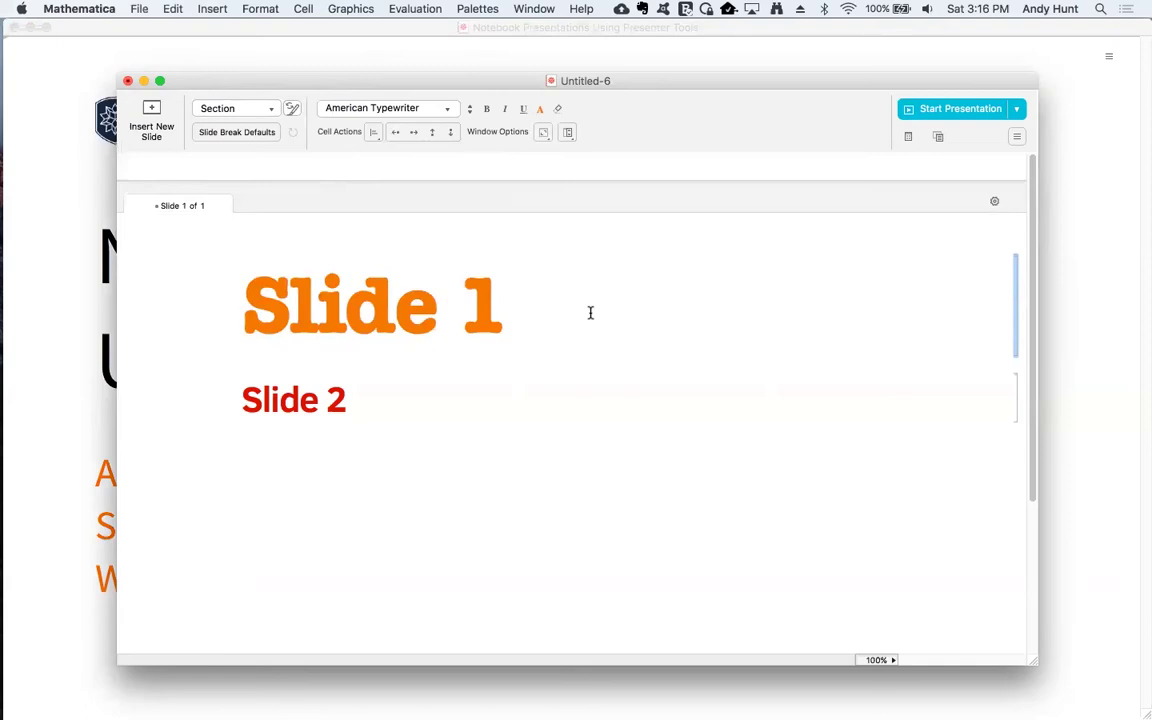
# Apply Slide 1's style to all Section cells and add a 'Slide 3' Section heading below.
pyautogui.click(293, 111)
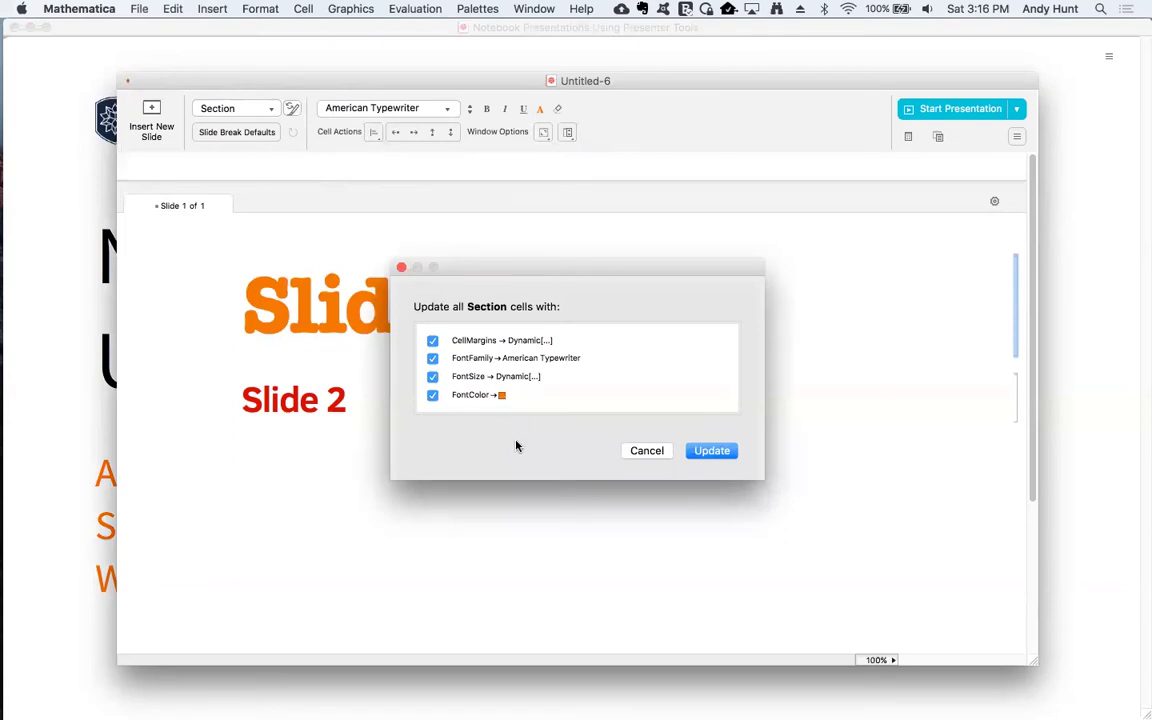
pyautogui.click(710, 451)
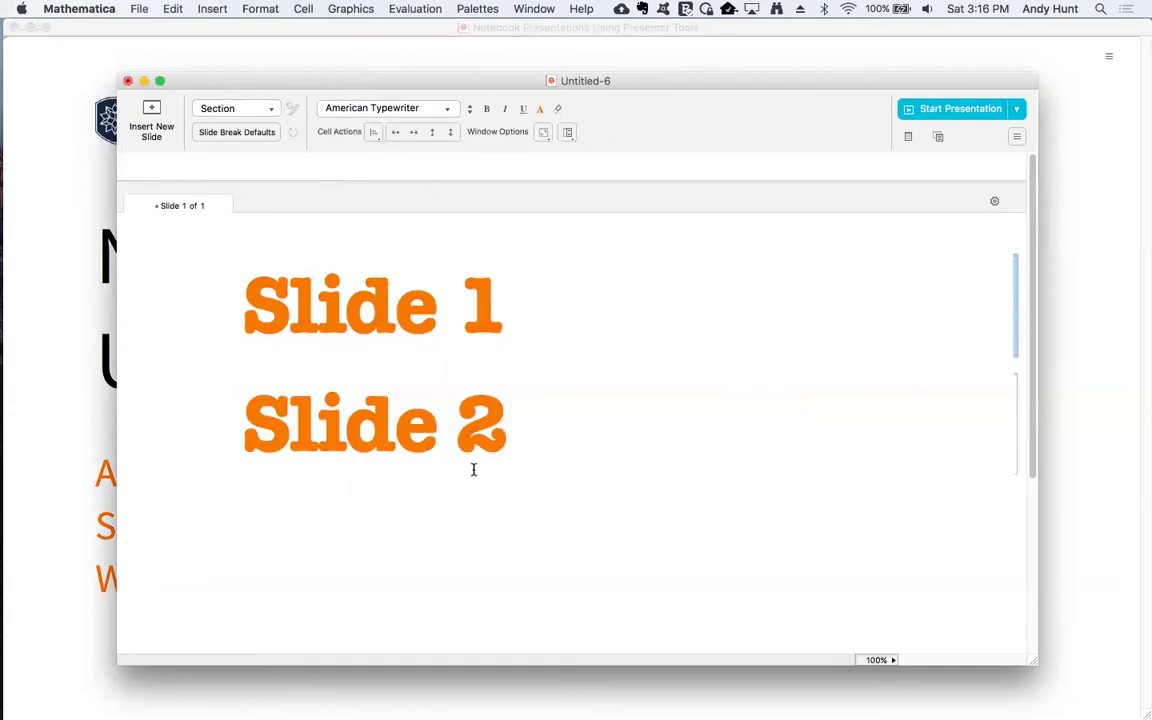
pyautogui.click(400, 500)
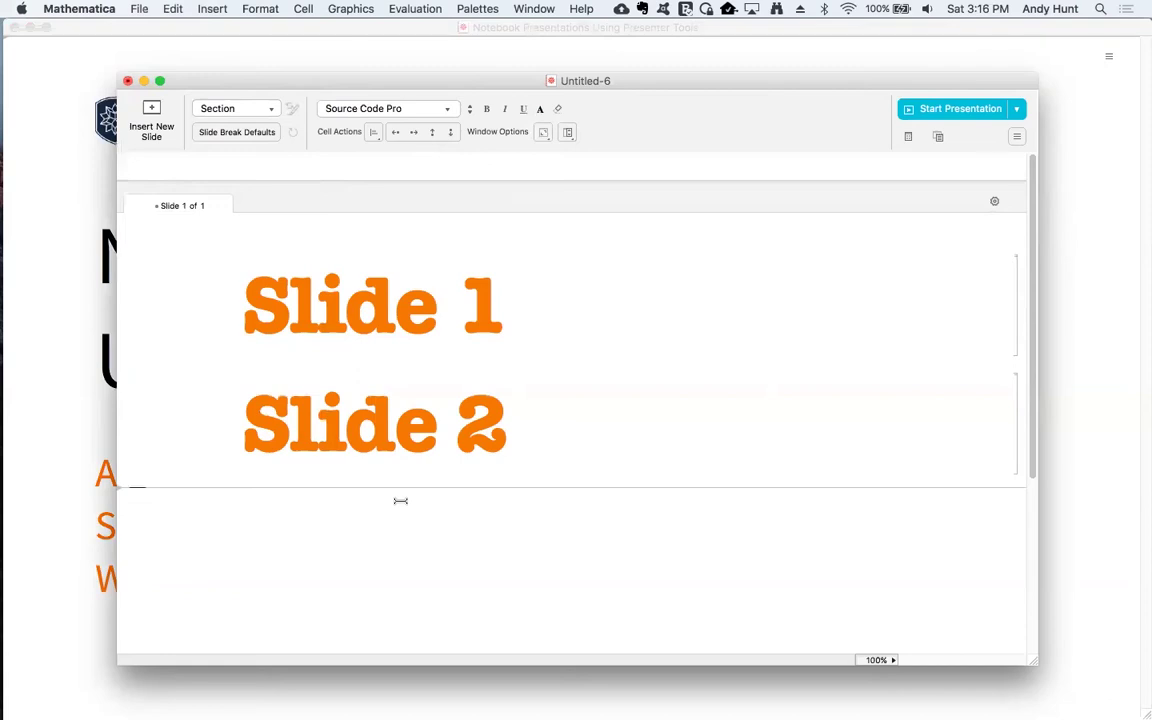
pyautogui.click(213, 109)
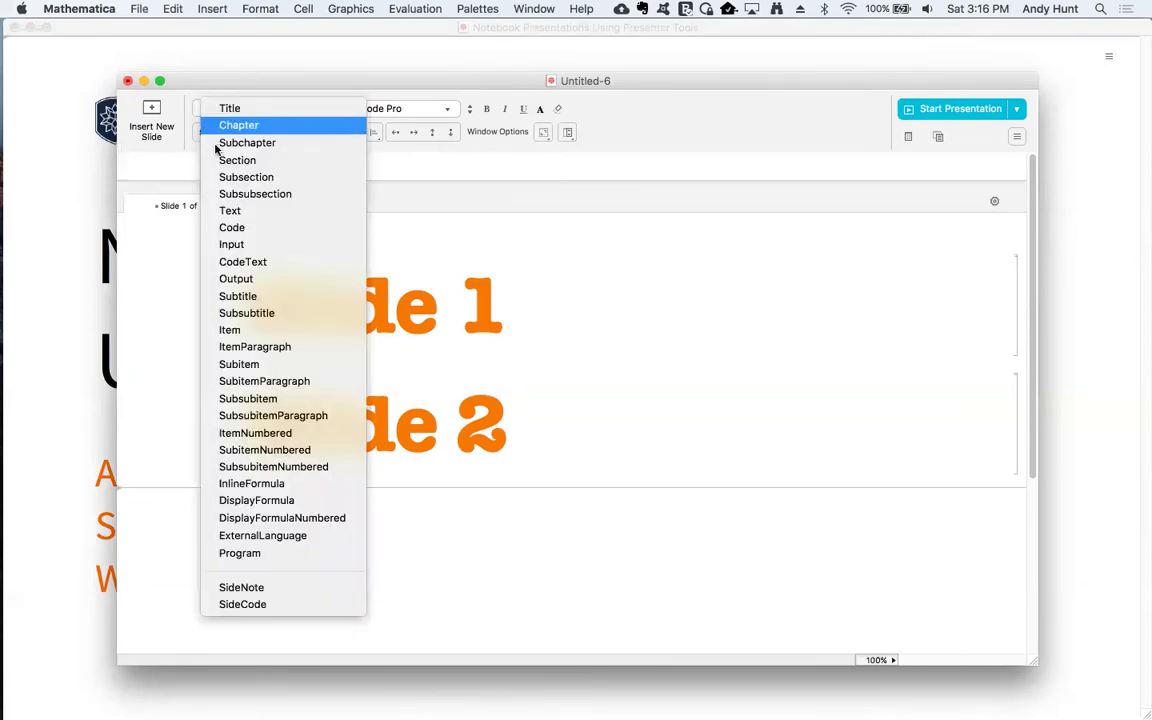
pyautogui.click(216, 160)
pyautogui.write('S')
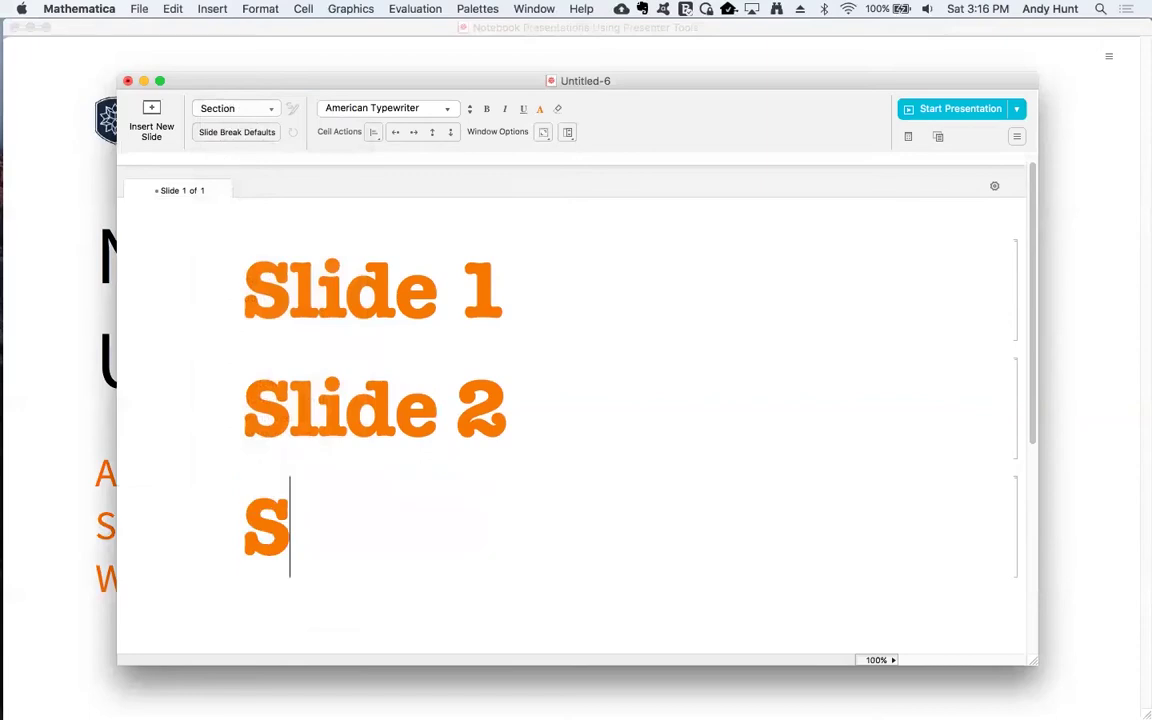
pyautogui.write('lide 3')
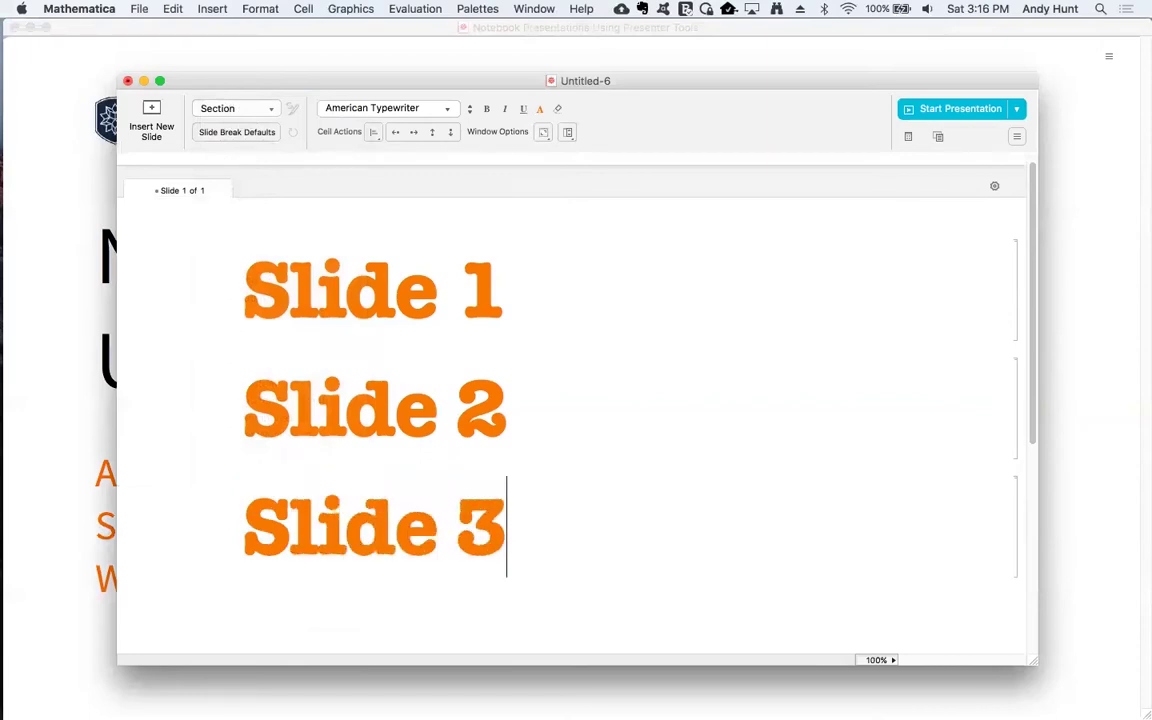
pyautogui.click(1017, 141)
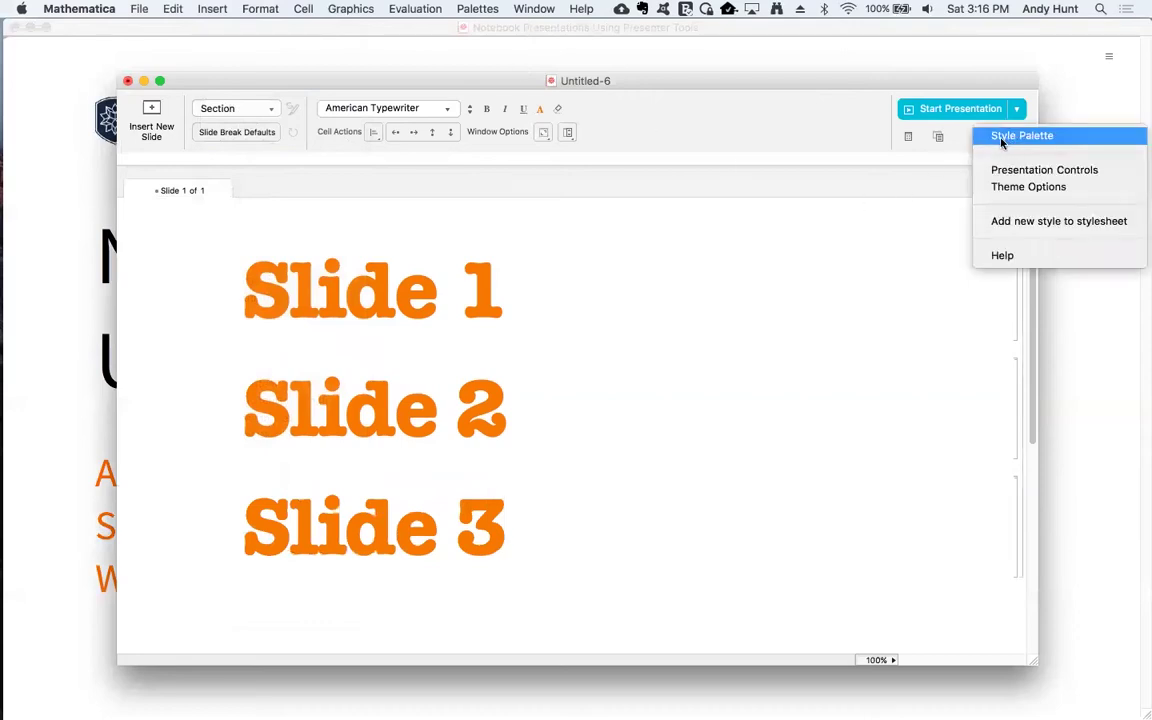
pyautogui.click(1020, 136)
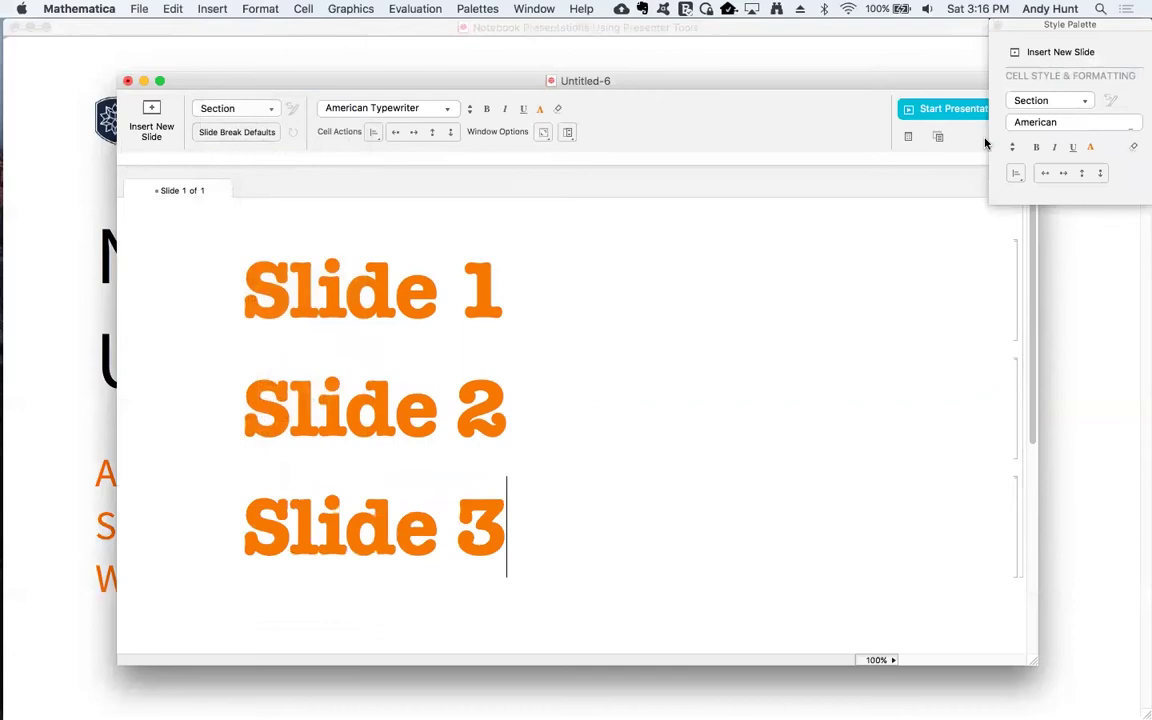
pyautogui.moveTo(1027, 26); pyautogui.dragTo(799, 229)
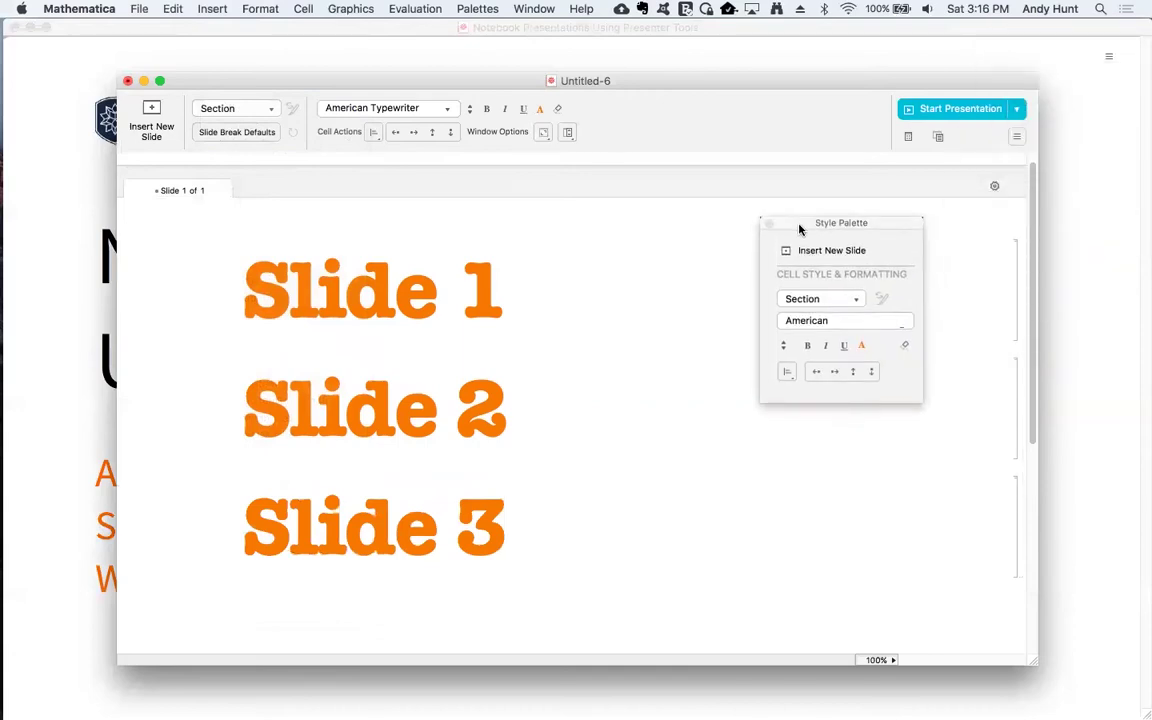
pyautogui.click(768, 223)
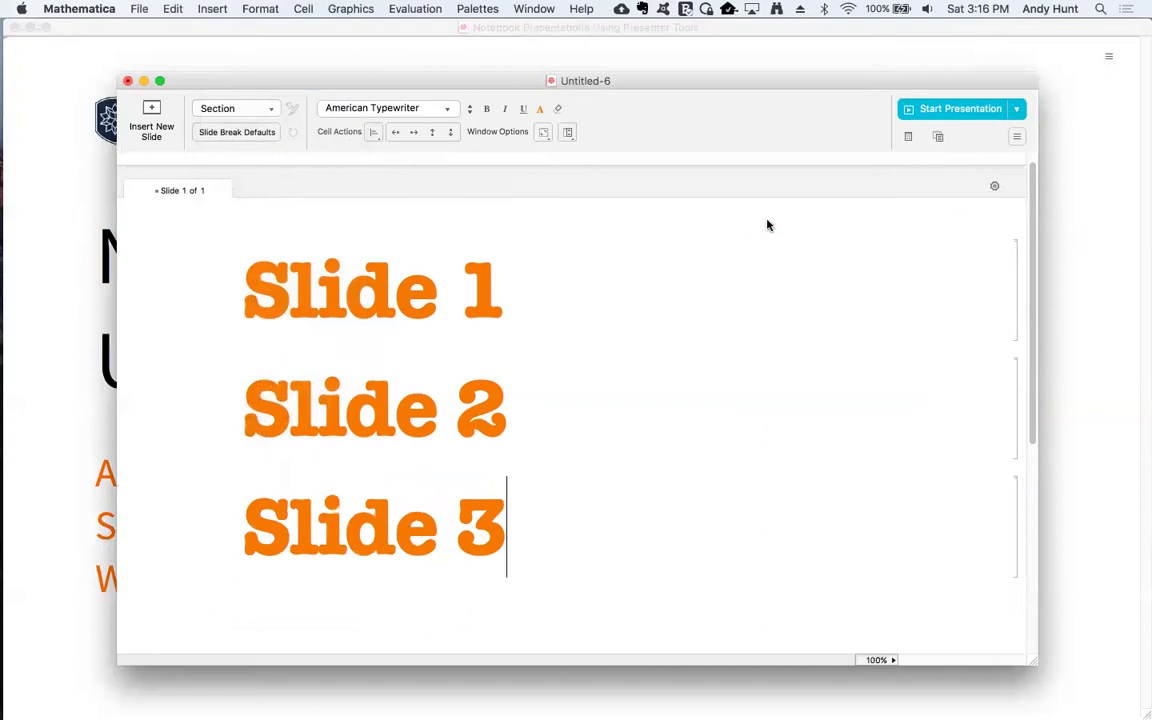
pyautogui.click(1017, 136)
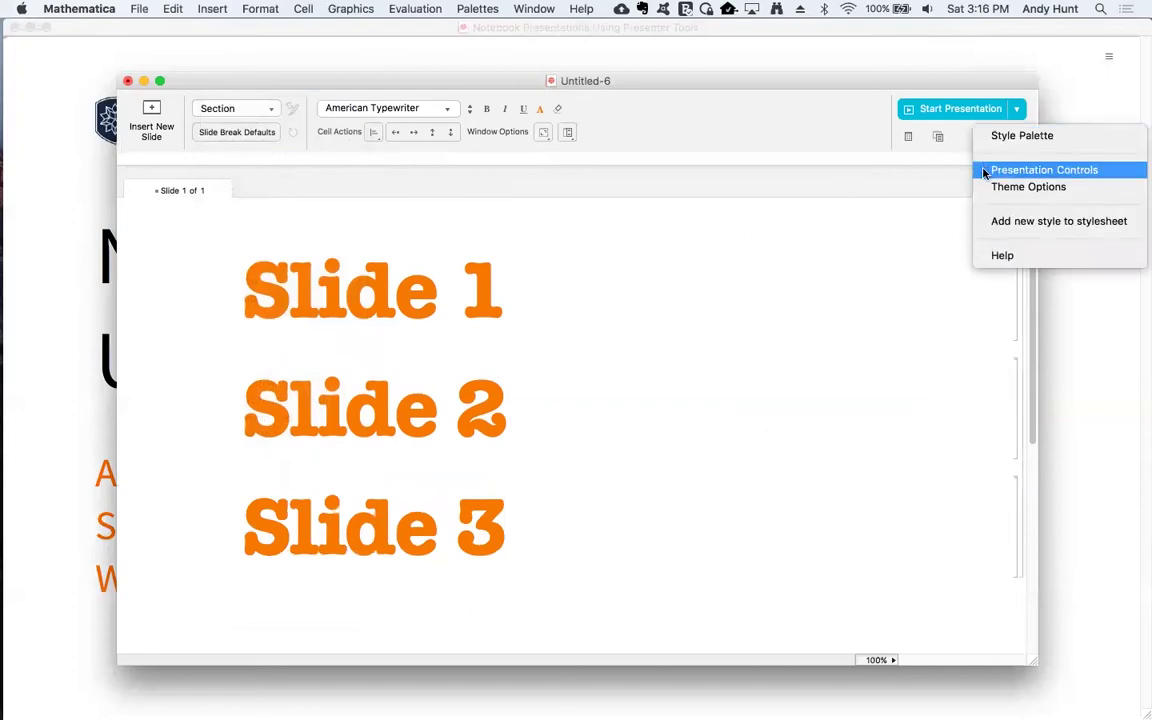
pyautogui.click(985, 173)
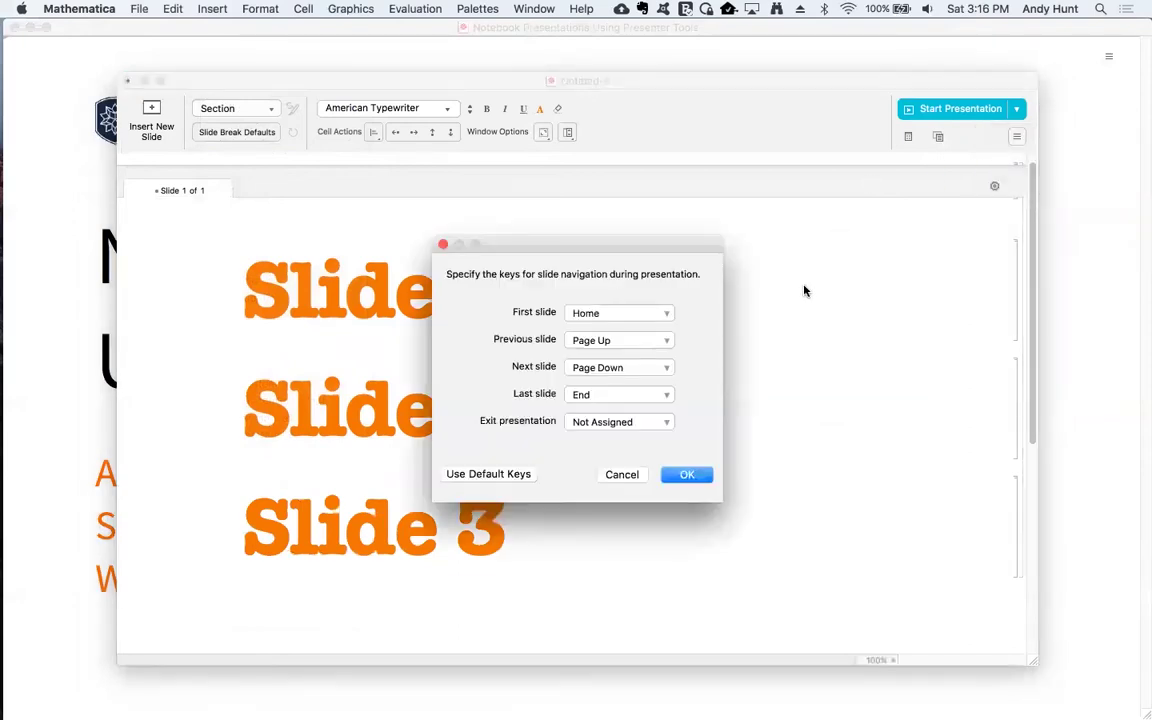
pyautogui.click(617, 313)
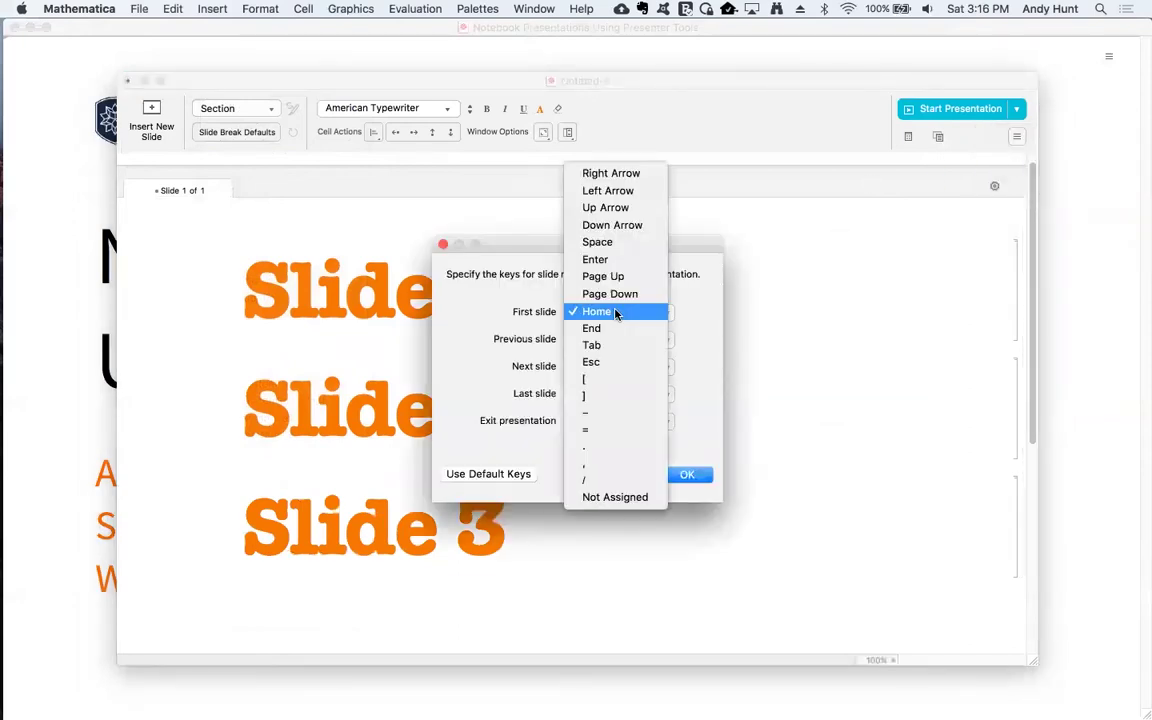
pyautogui.click(708, 312)
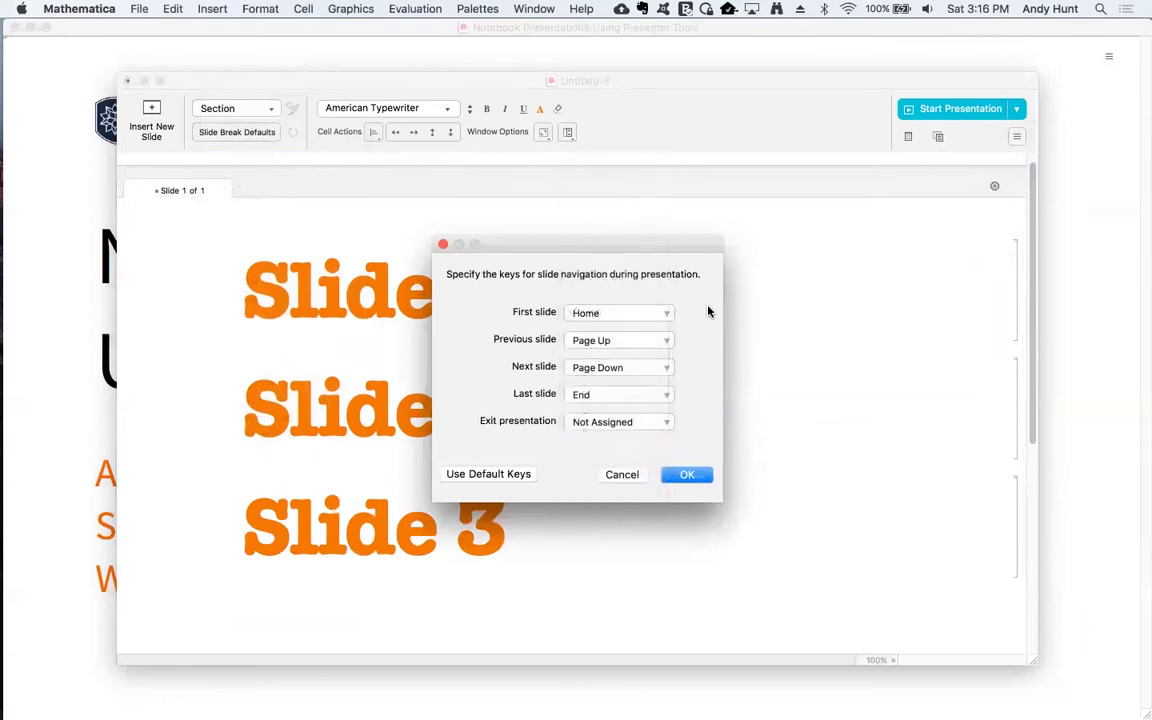
pyautogui.click(618, 472)
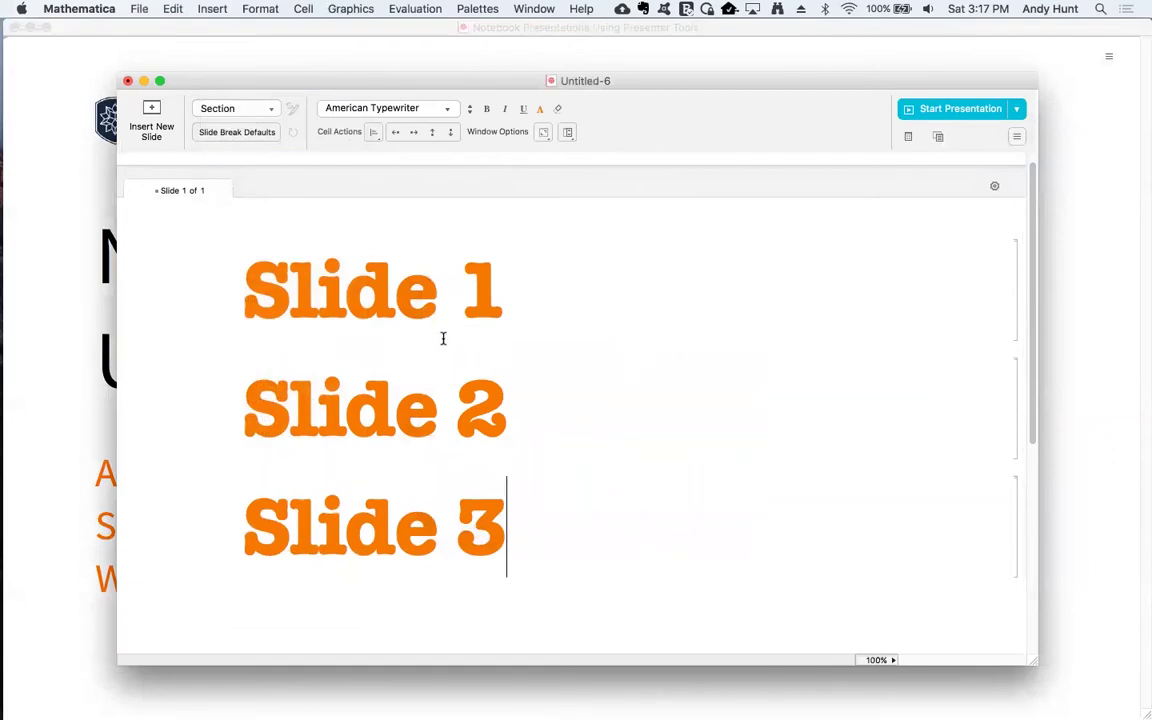
# Set Slide Break Defaults to break before every Section cell, splitting Slides 1–3 apart.
pyautogui.click(466, 345)
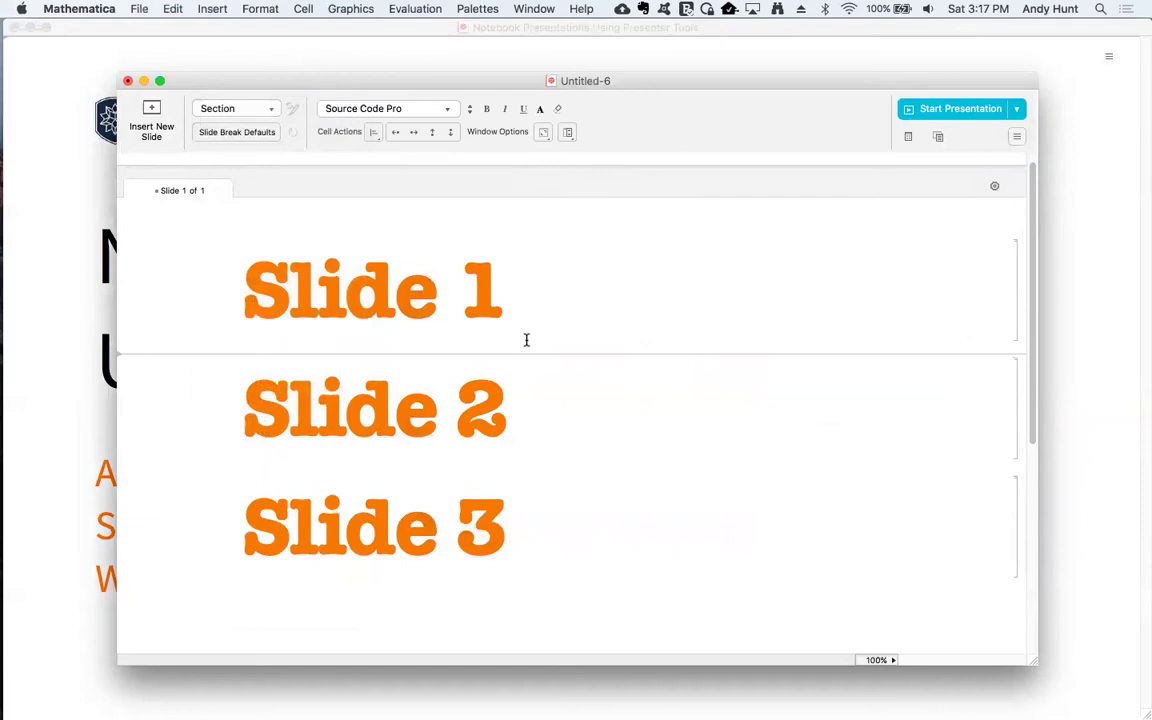
pyautogui.click(210, 134)
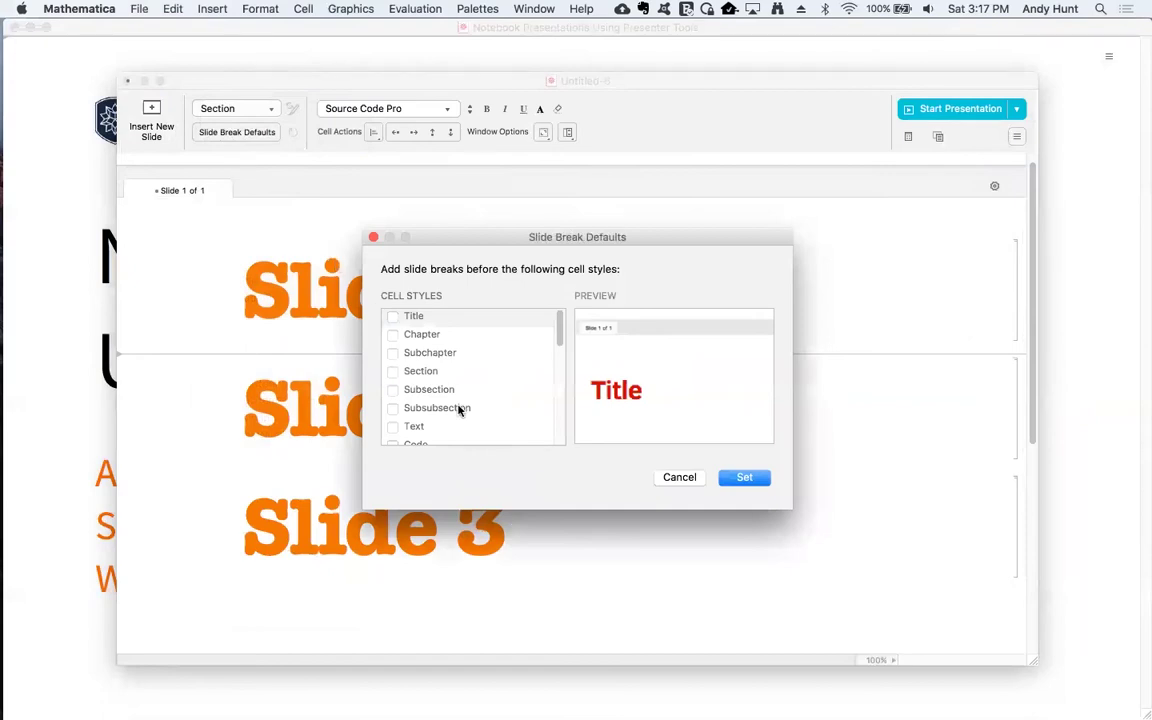
pyautogui.click(393, 372)
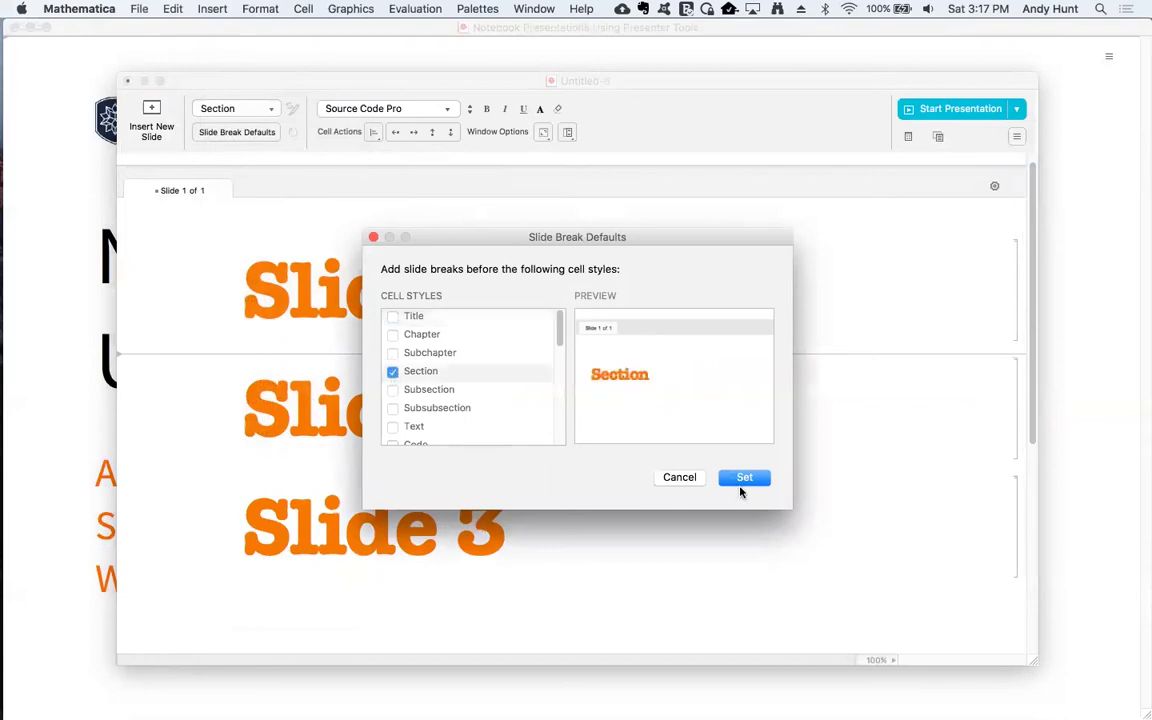
pyautogui.click(745, 478)
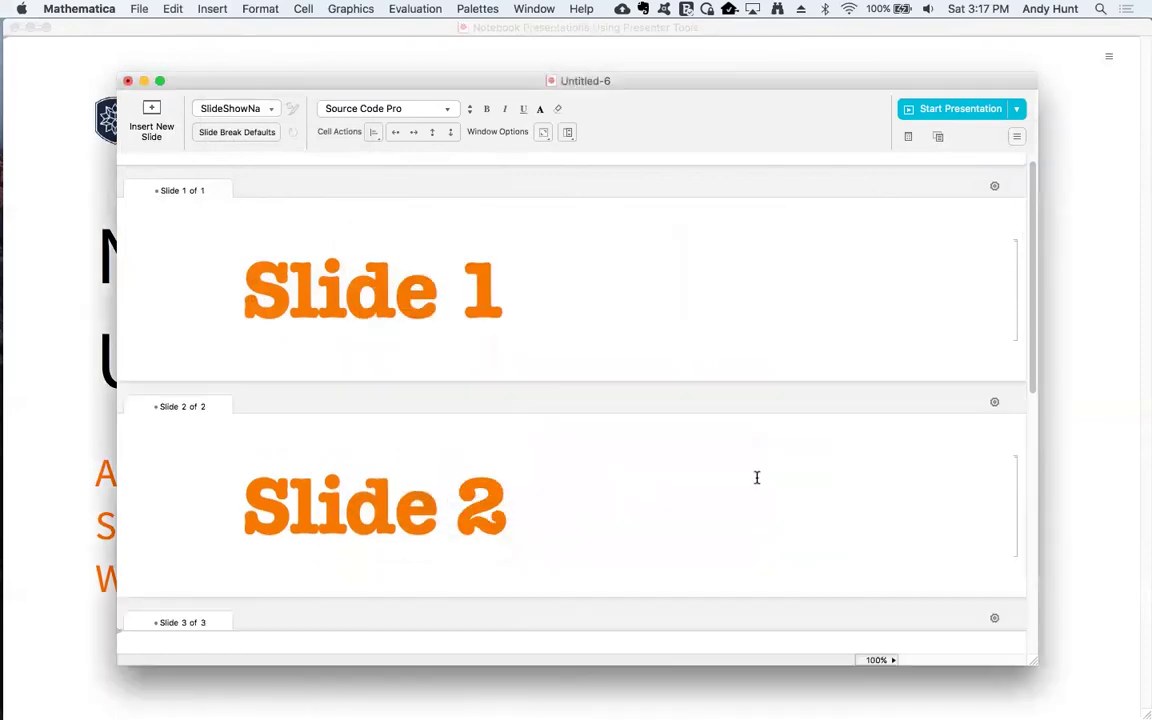
pyautogui.scroll(-5, 756, 477)
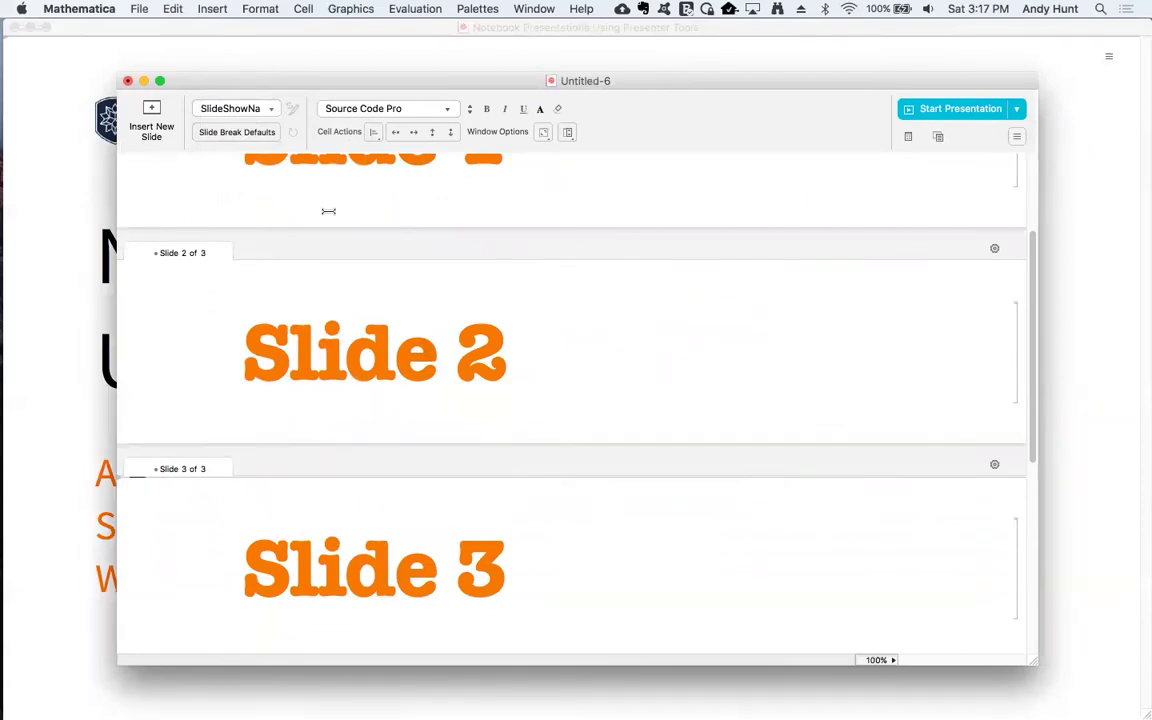
# Below Slide 3, create a Section cell with Cmd+4 and type 'Slide 4'.
pyautogui.click(233, 113)
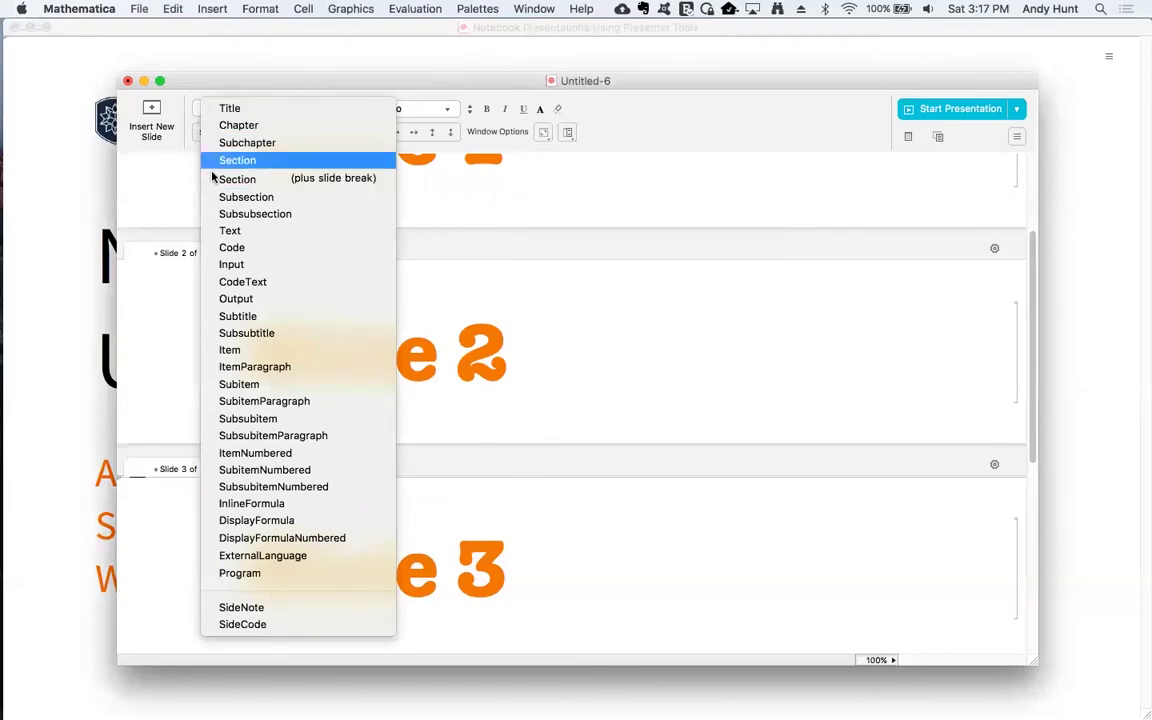
pyautogui.click(549, 188)
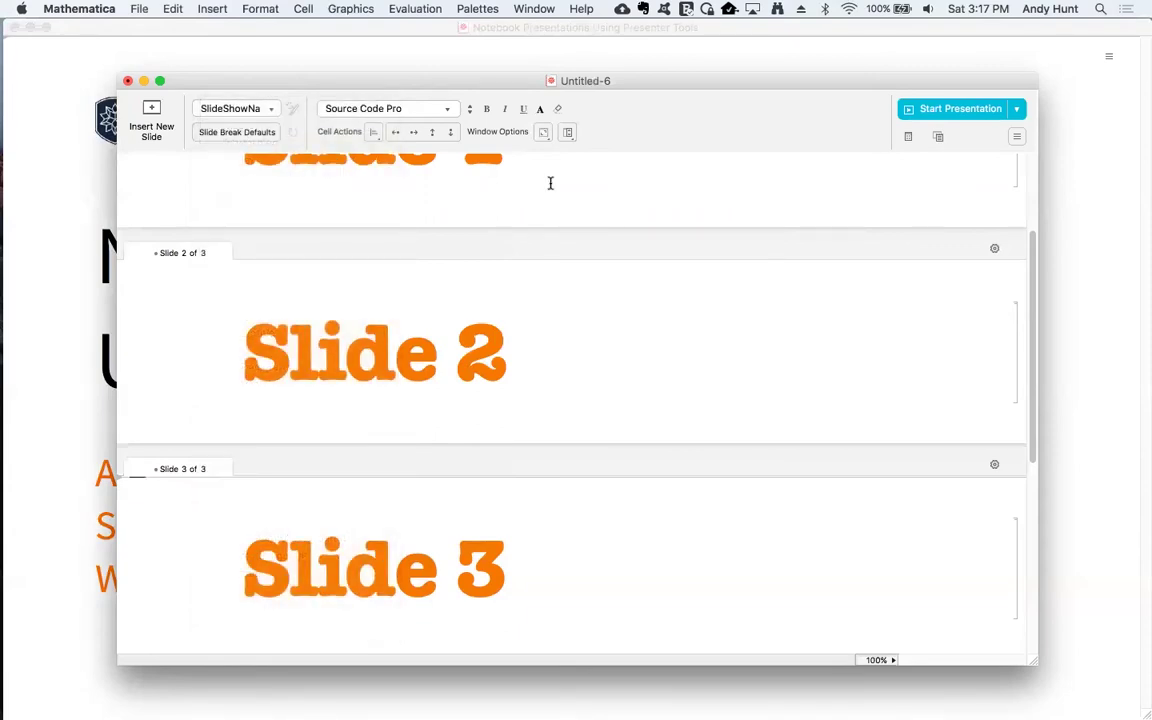
pyautogui.scroll(-4, 576, 373)
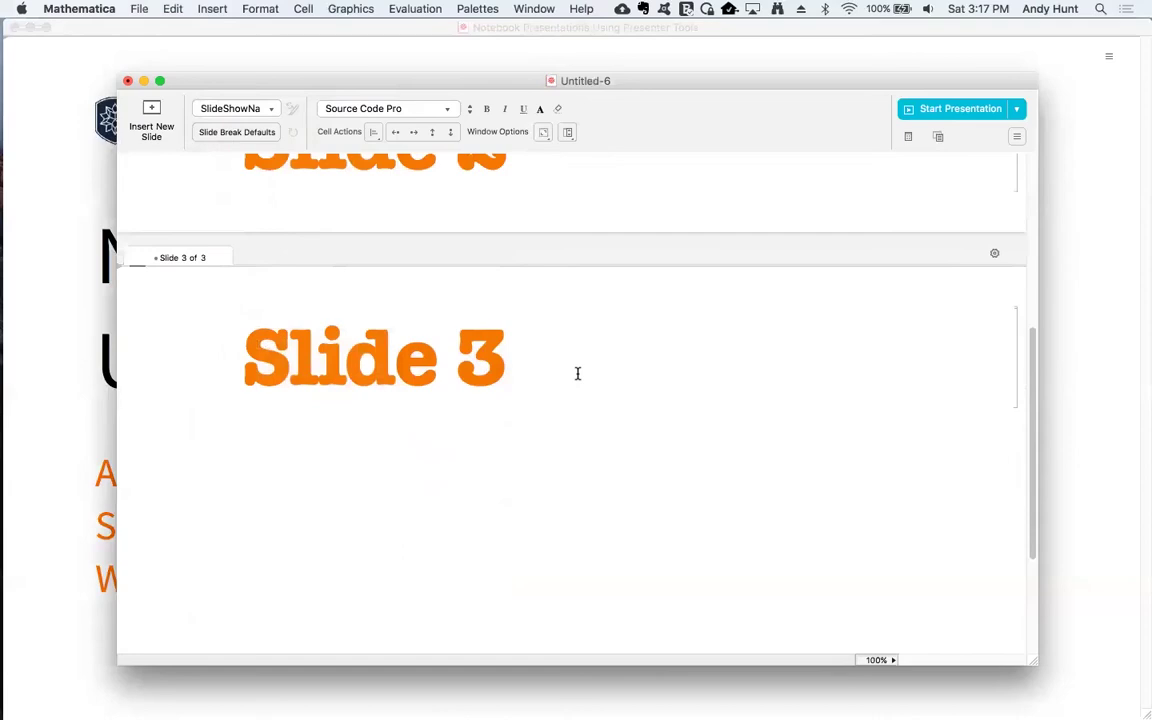
pyautogui.click(458, 426)
pyautogui.press('super+4')
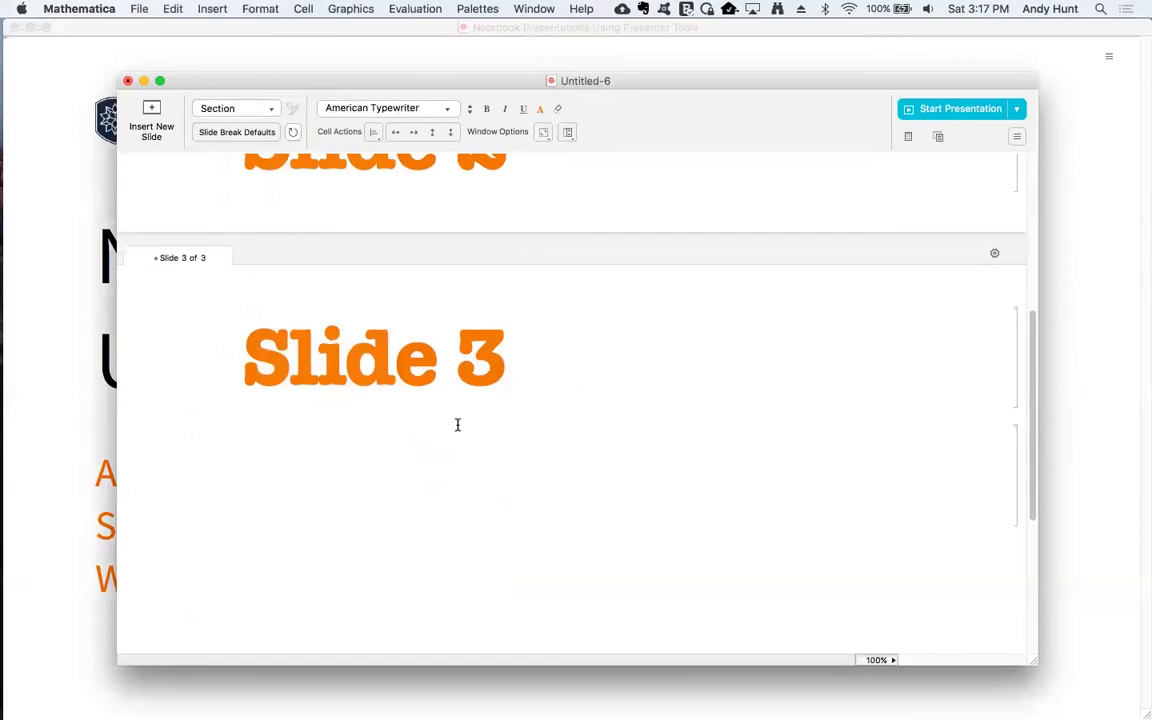
pyautogui.write('C')
pyautogui.press('BackSpace')
pyautogui.write('Slide')
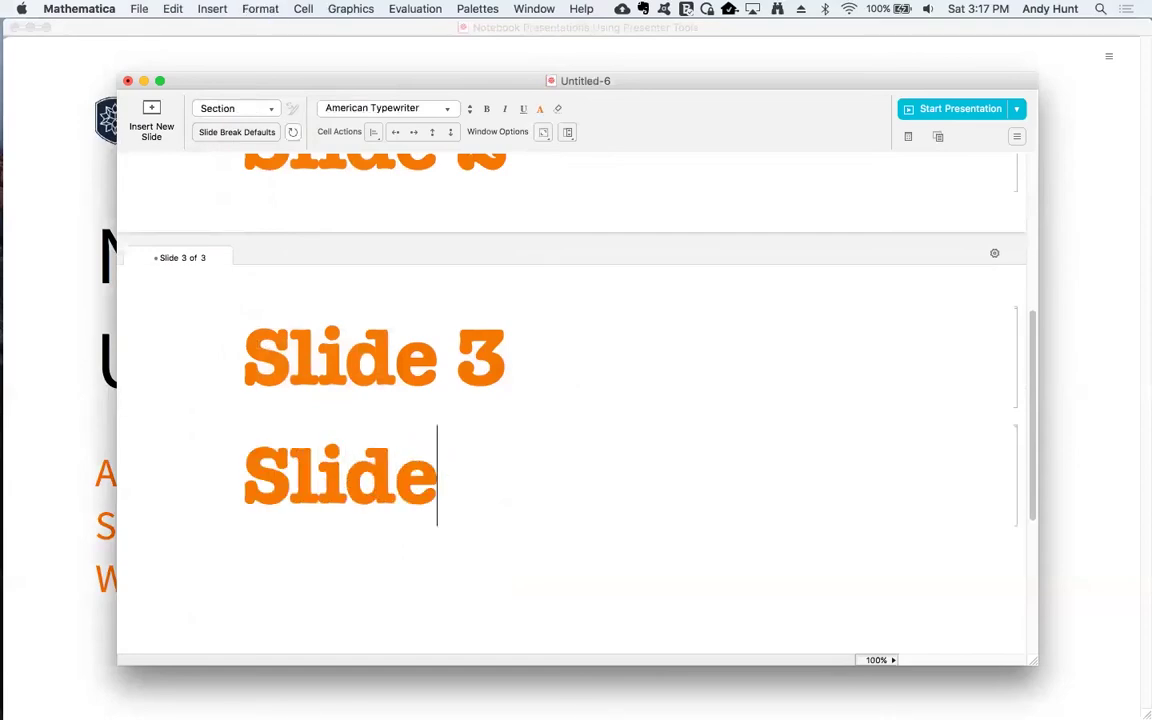
pyautogui.write(' 4')
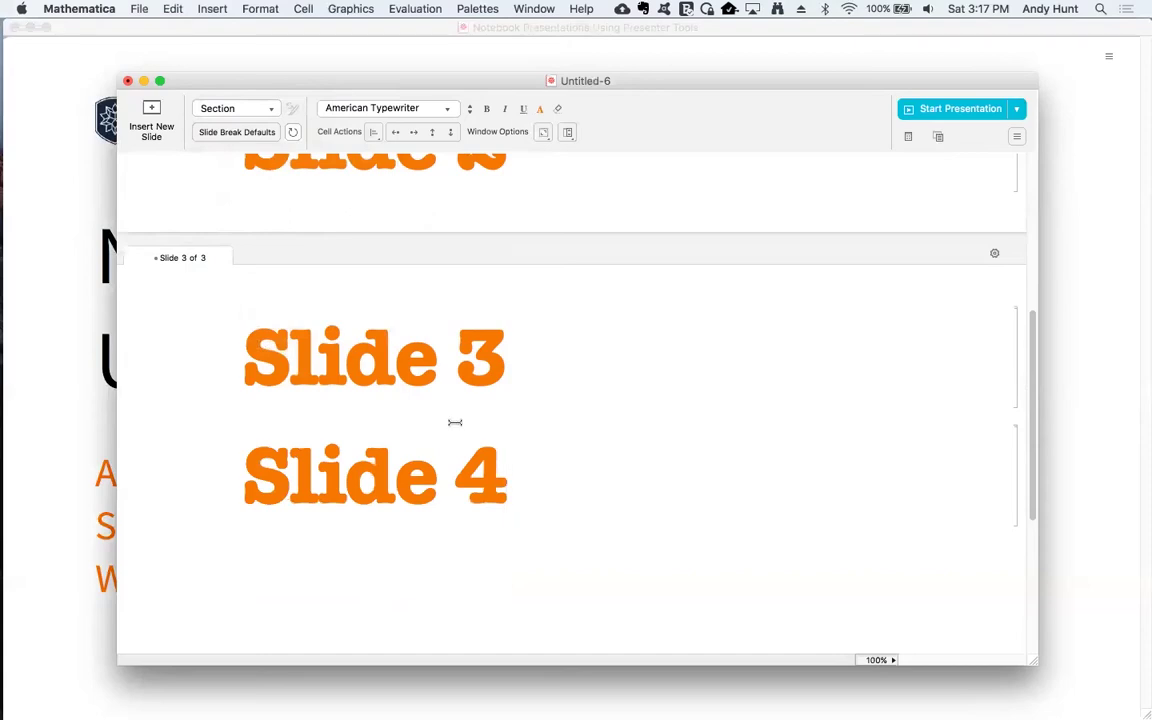
# Refresh the slide breaks so Slide 4 gets its own slide.
pyautogui.click(293, 137)
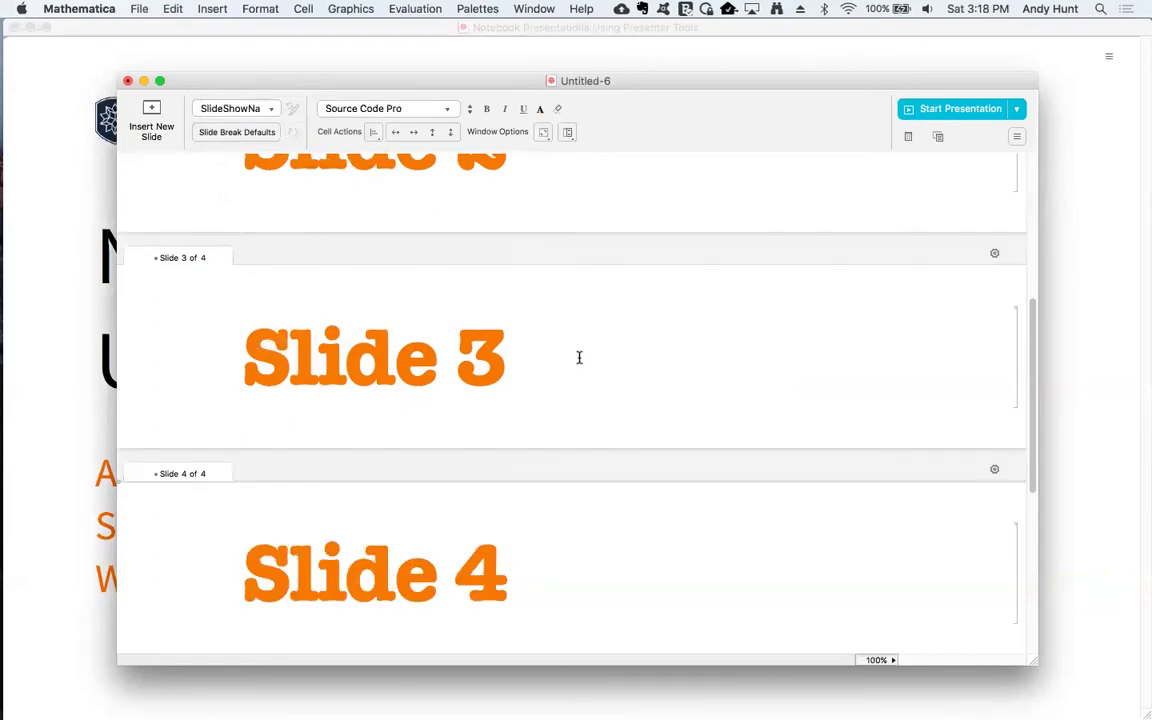
# Scroll back to the top, enlarge the notebook window slightly, and place the cursor under Slide 1.
pyautogui.scroll(8, 578, 357)
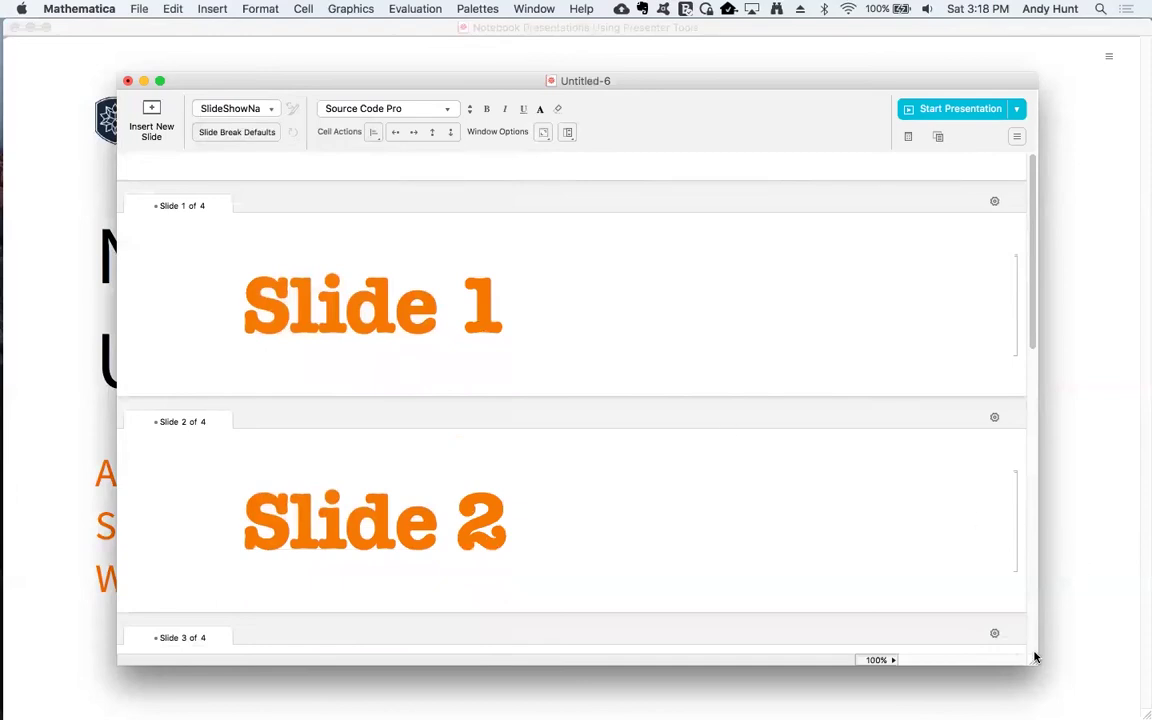
pyautogui.moveTo(1034, 658); pyautogui.dragTo(1077, 690)
pyautogui.click(458, 378)
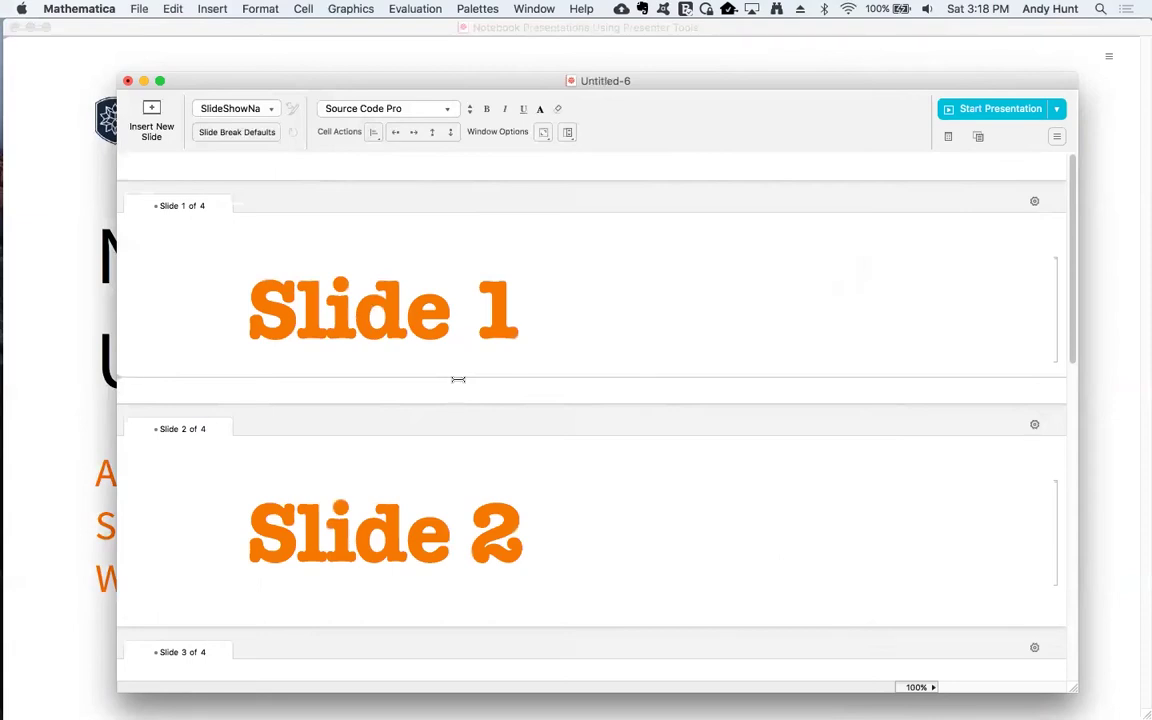
# Fill the Plot template with Sin[x] from -10 to 20 and evaluate it under Slide 1.
pyautogui.write('Plot')
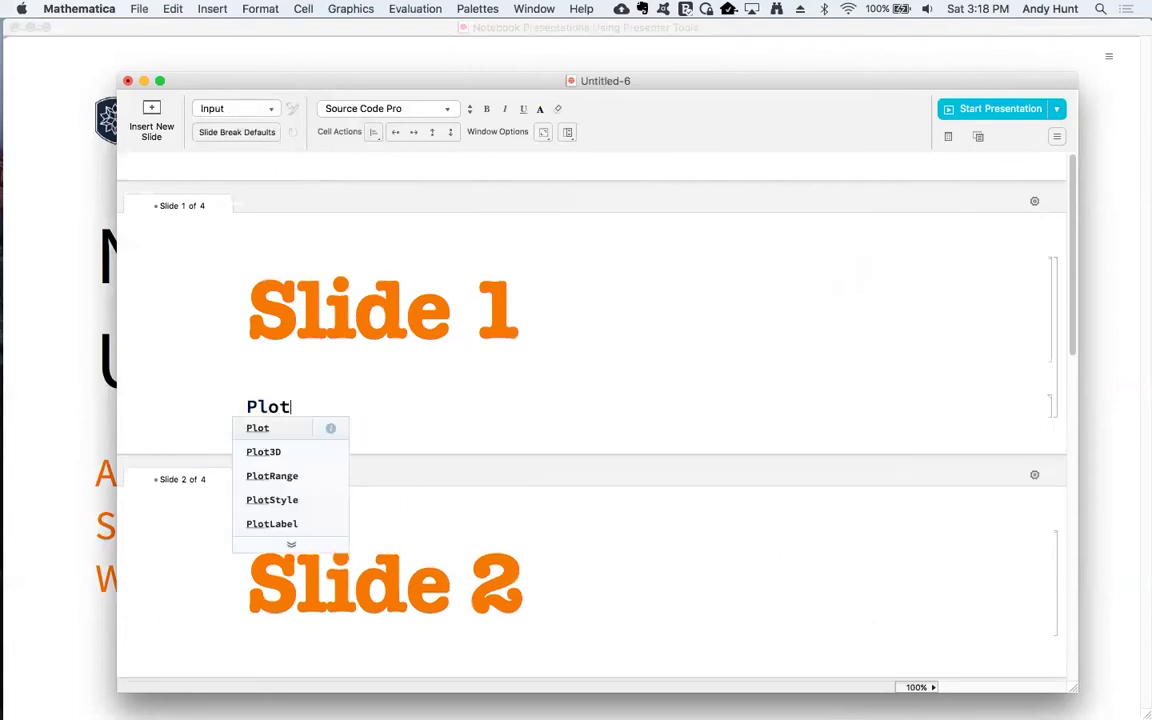
pyautogui.write('[')
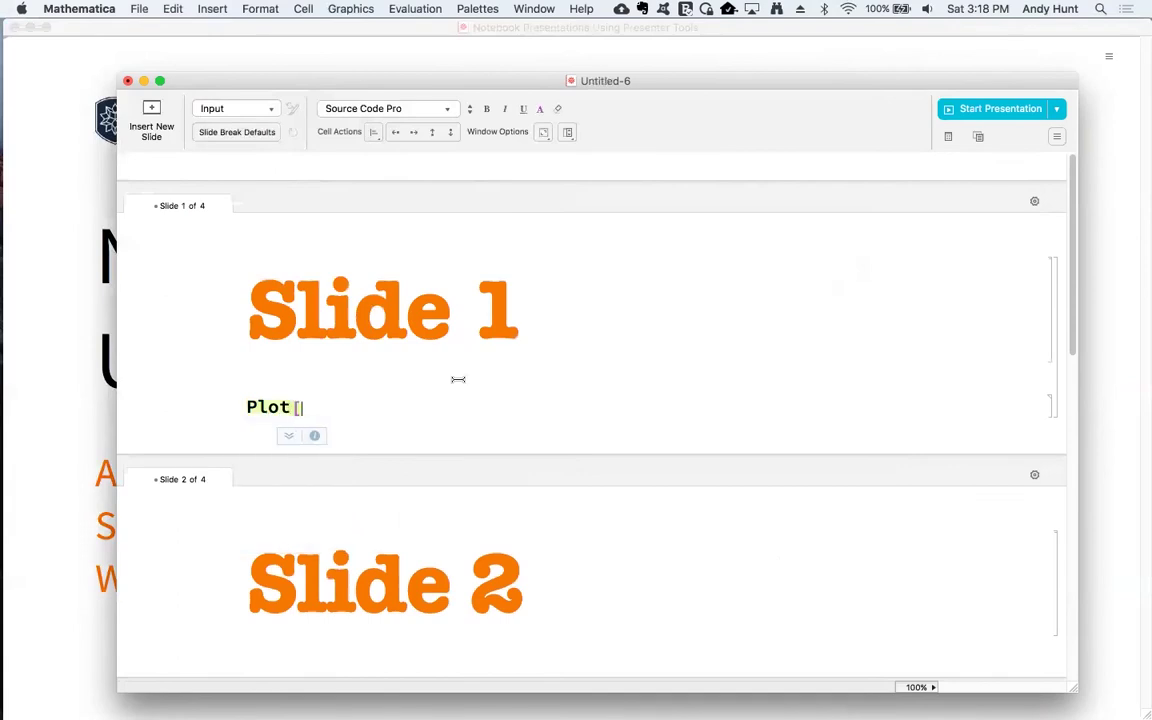
pyautogui.press('BackSpace')
pyautogui.click(289, 436)
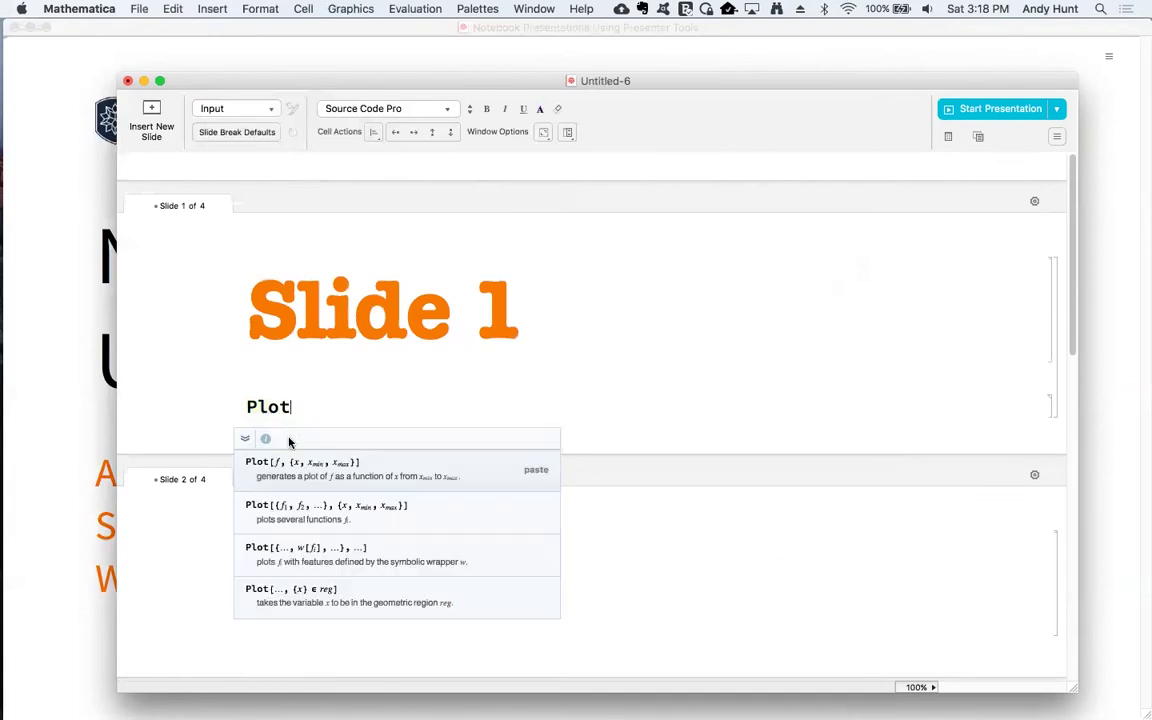
pyautogui.click(304, 468)
pyautogui.write('Sin[x], {, , }]')
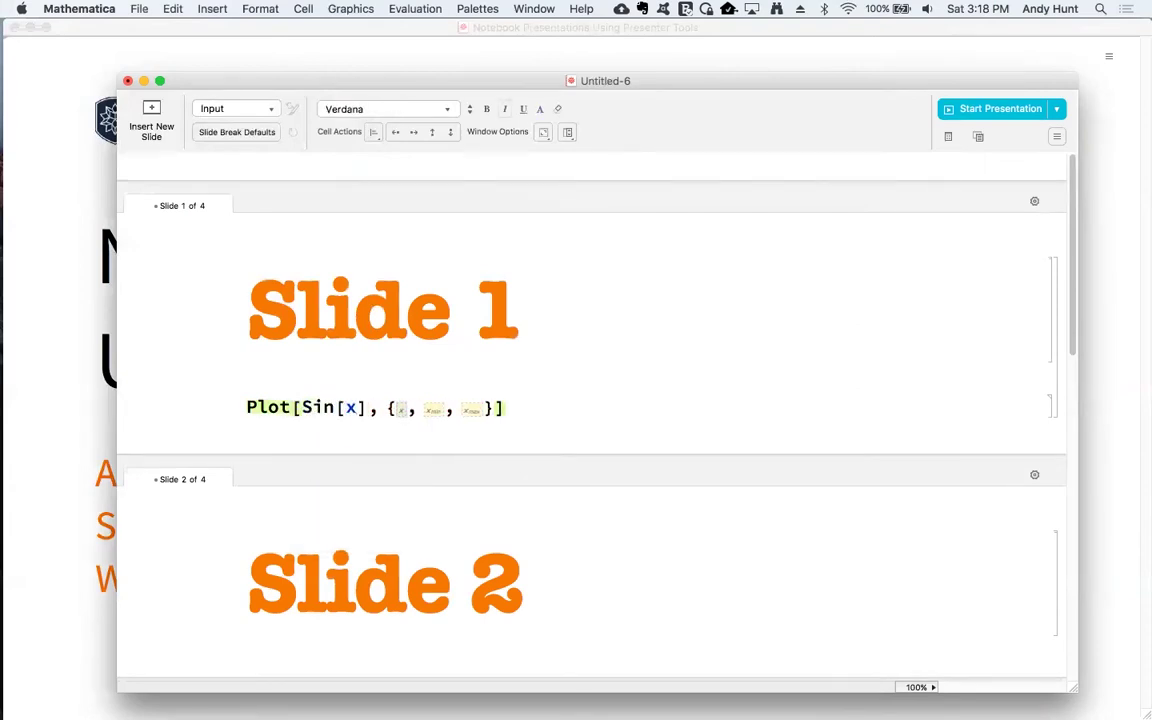
pyautogui.press('Tab')
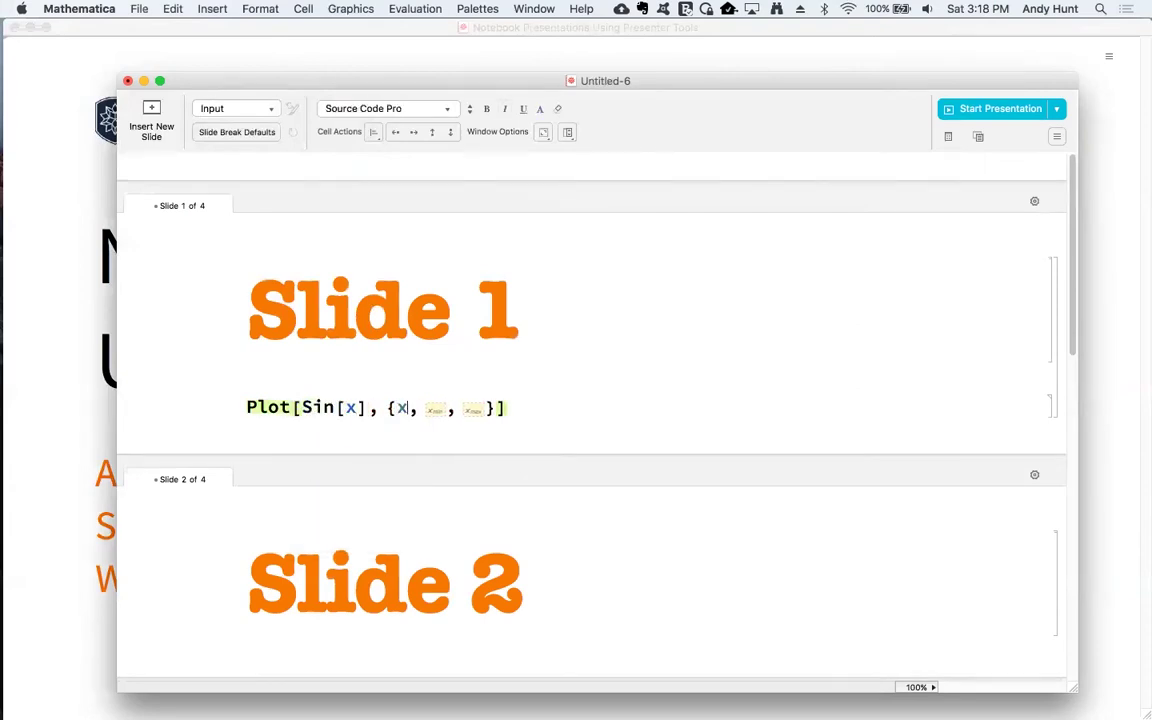
pyautogui.write('-1')
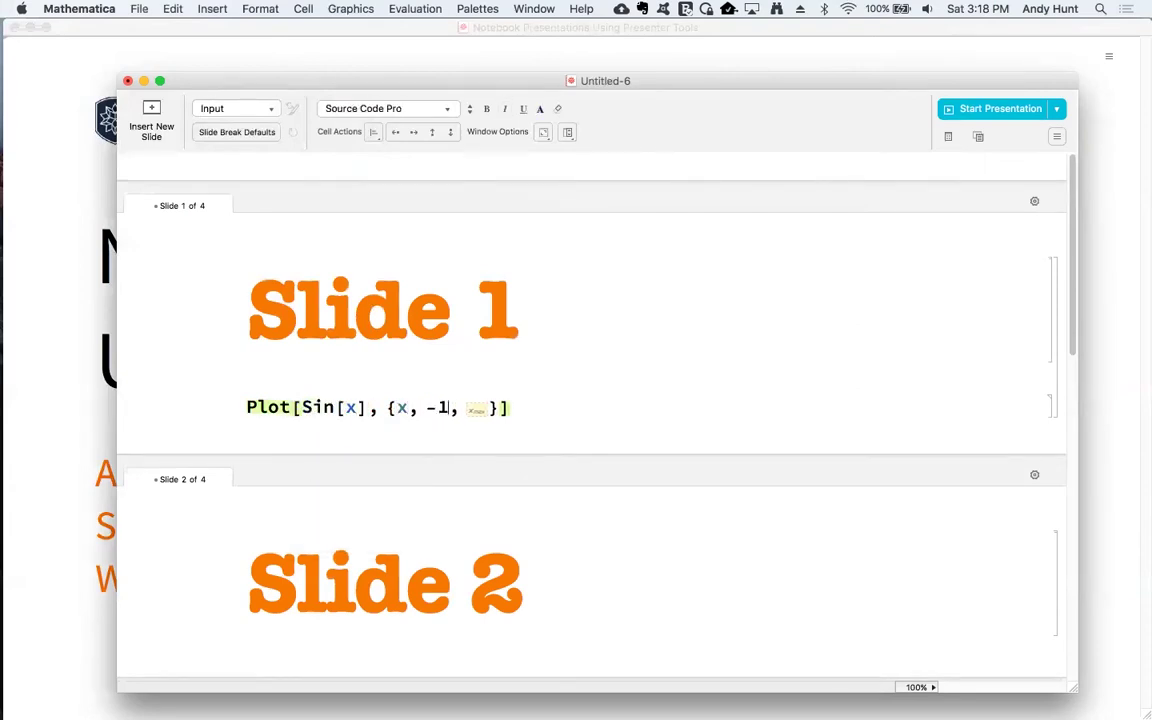
pyautogui.write('0')
pyautogui.press('Tab')
pyautogui.write('20')
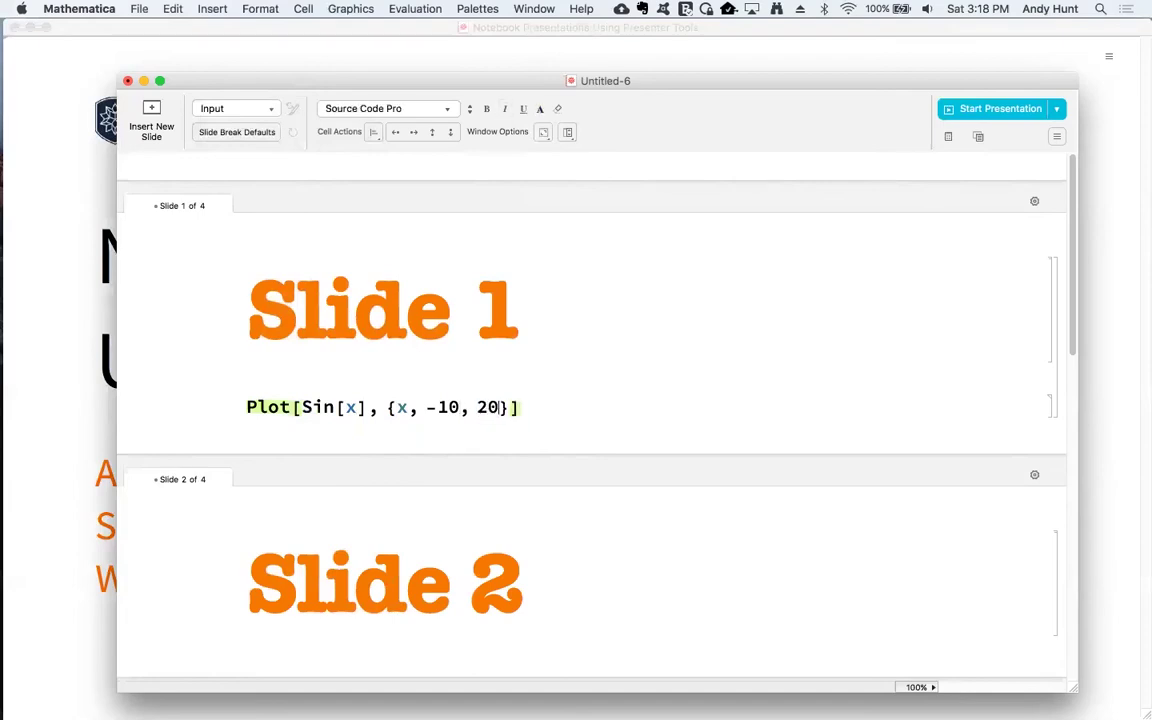
pyautogui.hotkey('shift', 'Return')
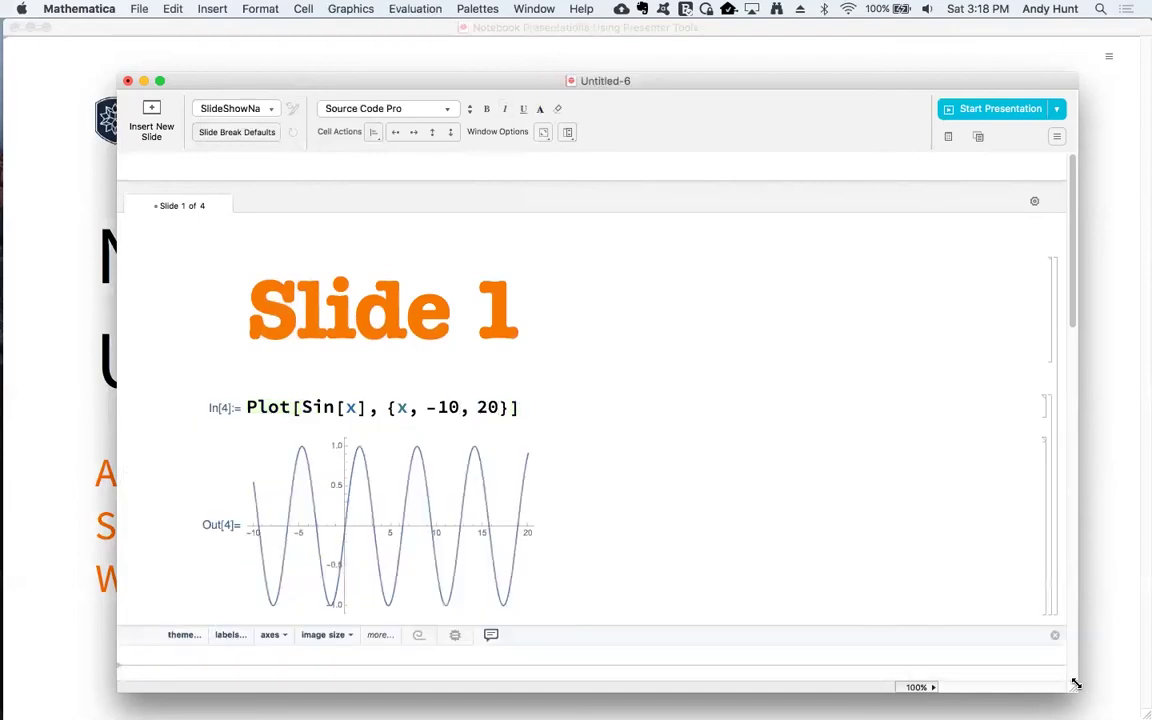
pyautogui.moveTo(1071, 684)
pyautogui.mouseDown()
pyautogui.moveTo(723, 567)
pyautogui.moveTo(1067, 692)
pyautogui.mouseUp()
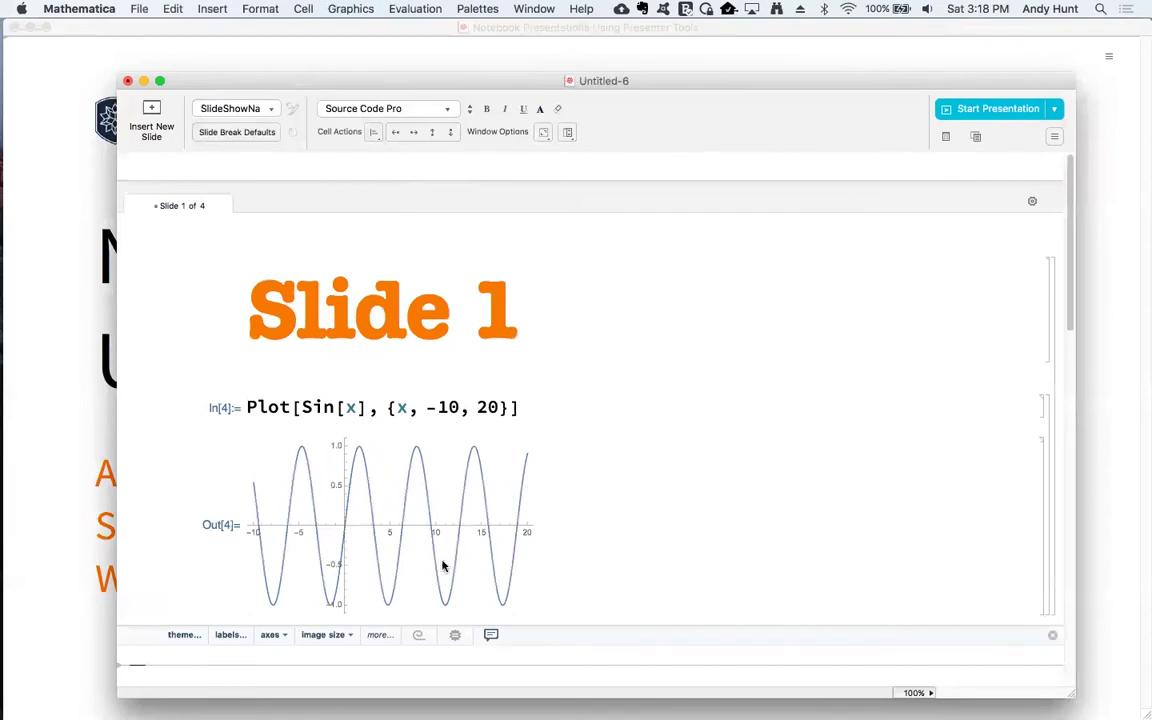
pyautogui.click(352, 571)
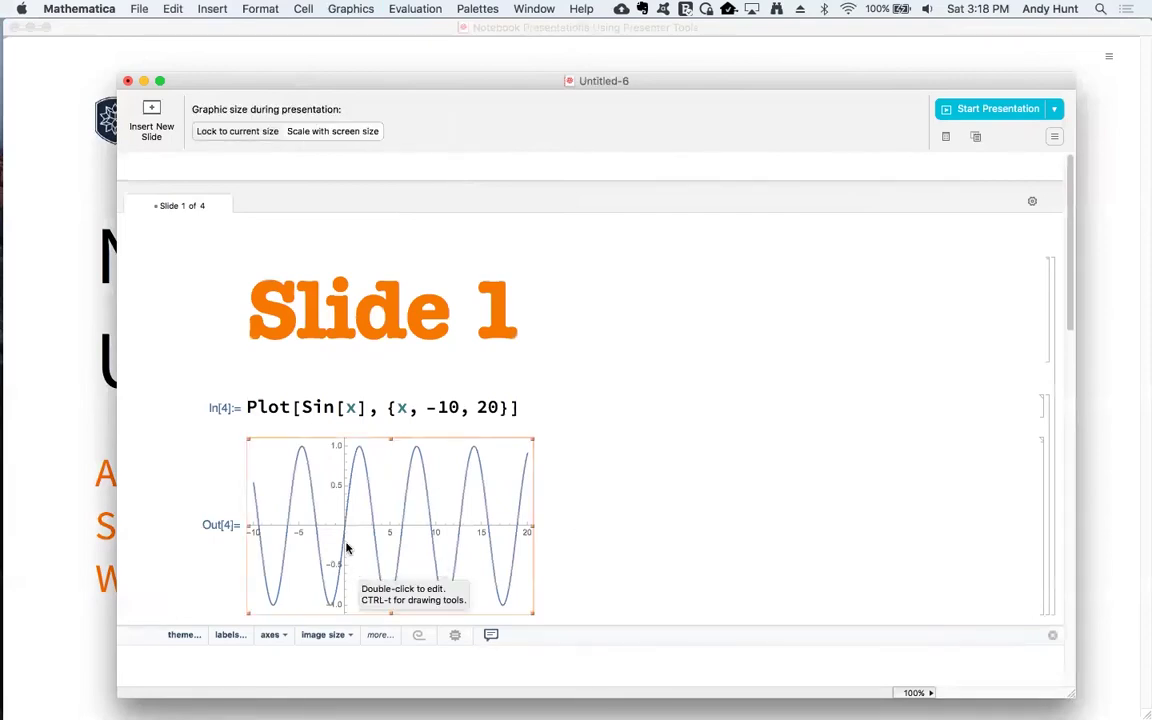
pyautogui.click(240, 135)
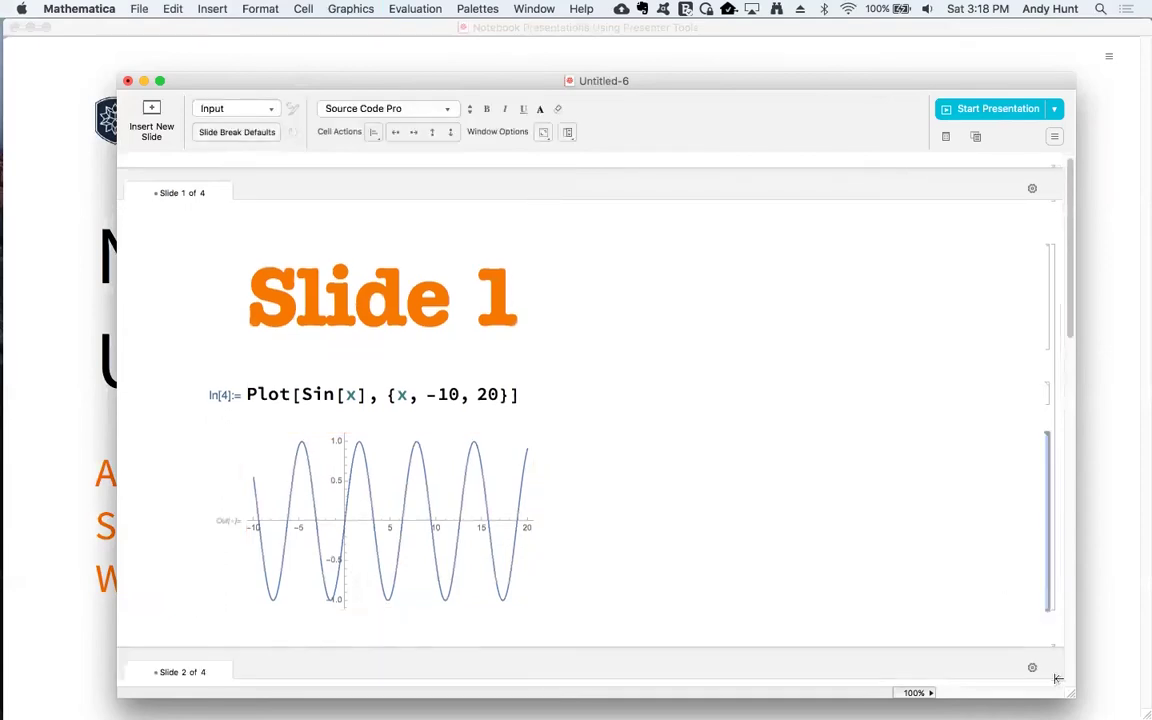
pyautogui.moveTo(1065, 688)
pyautogui.mouseDown()
pyautogui.moveTo(652, 561)
pyautogui.moveTo(900, 645)
pyautogui.moveTo(1073, 686)
pyautogui.mouseUp()
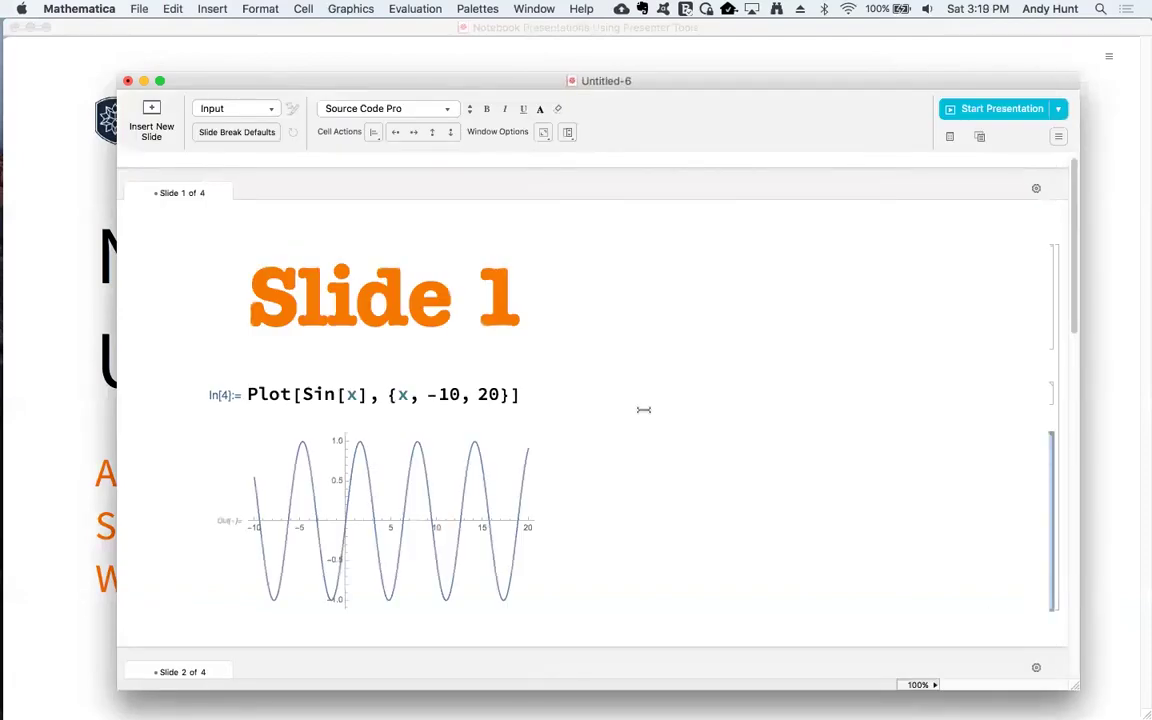
# Resize the notebook window with the size presets, trying 800 × 600 and then 1366 × 768.
pyautogui.click(542, 133)
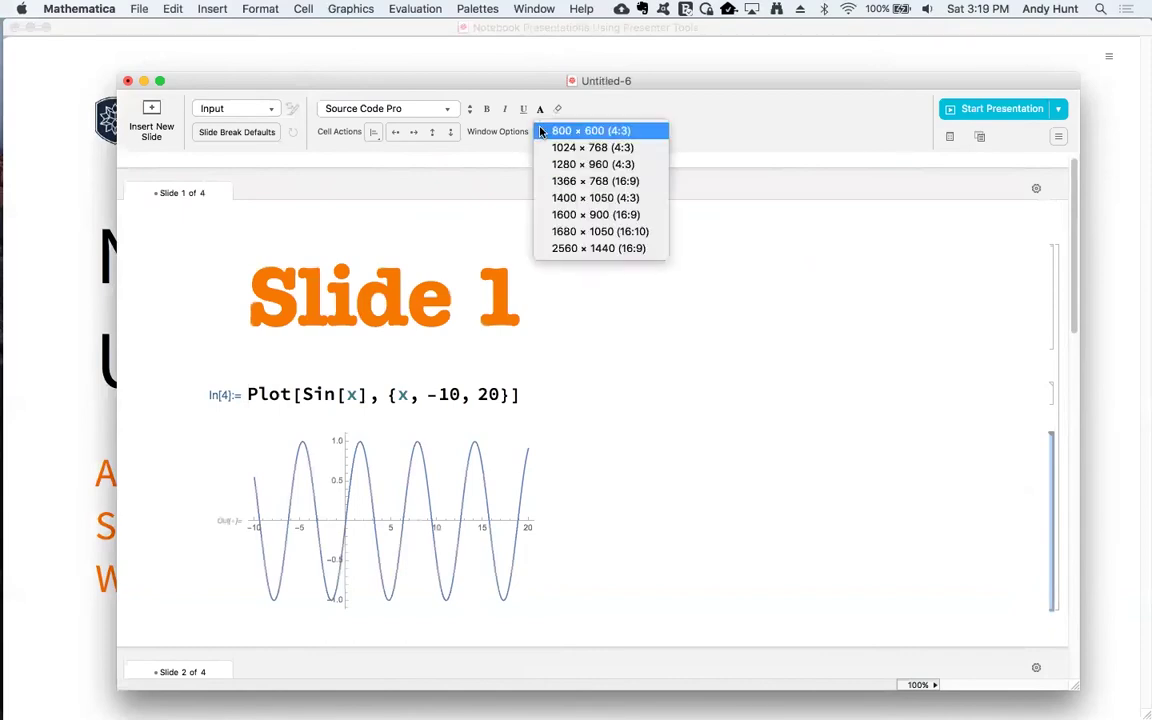
pyautogui.click(542, 131)
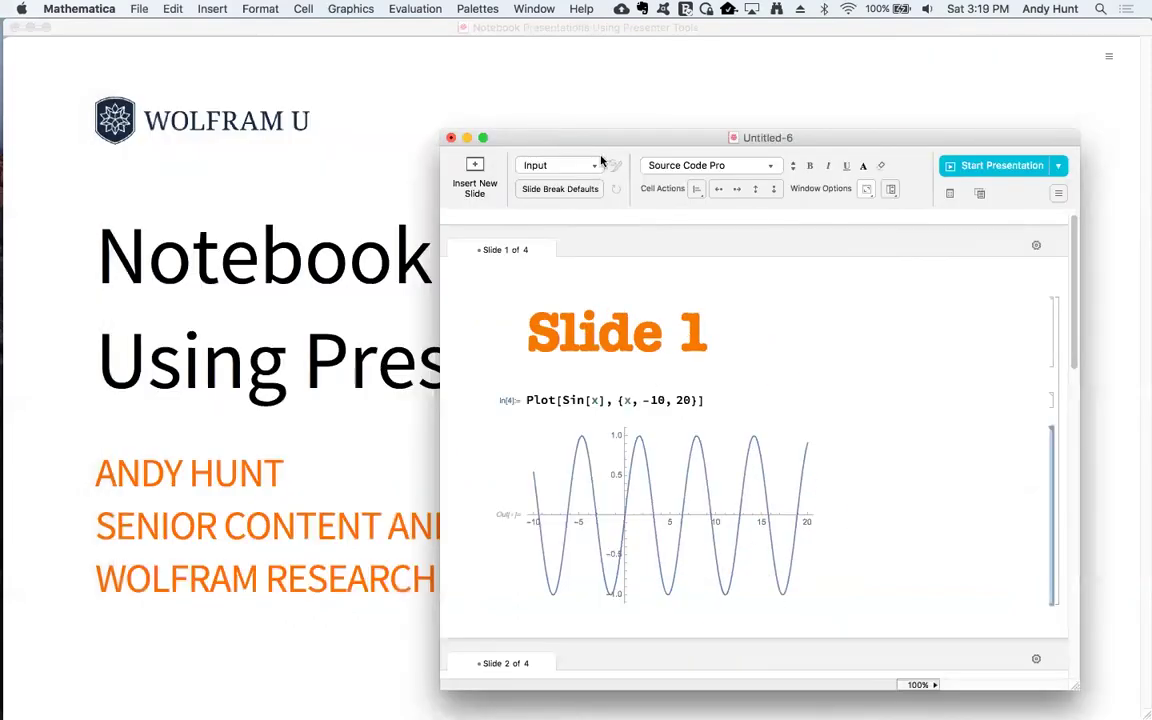
pyautogui.click(866, 189)
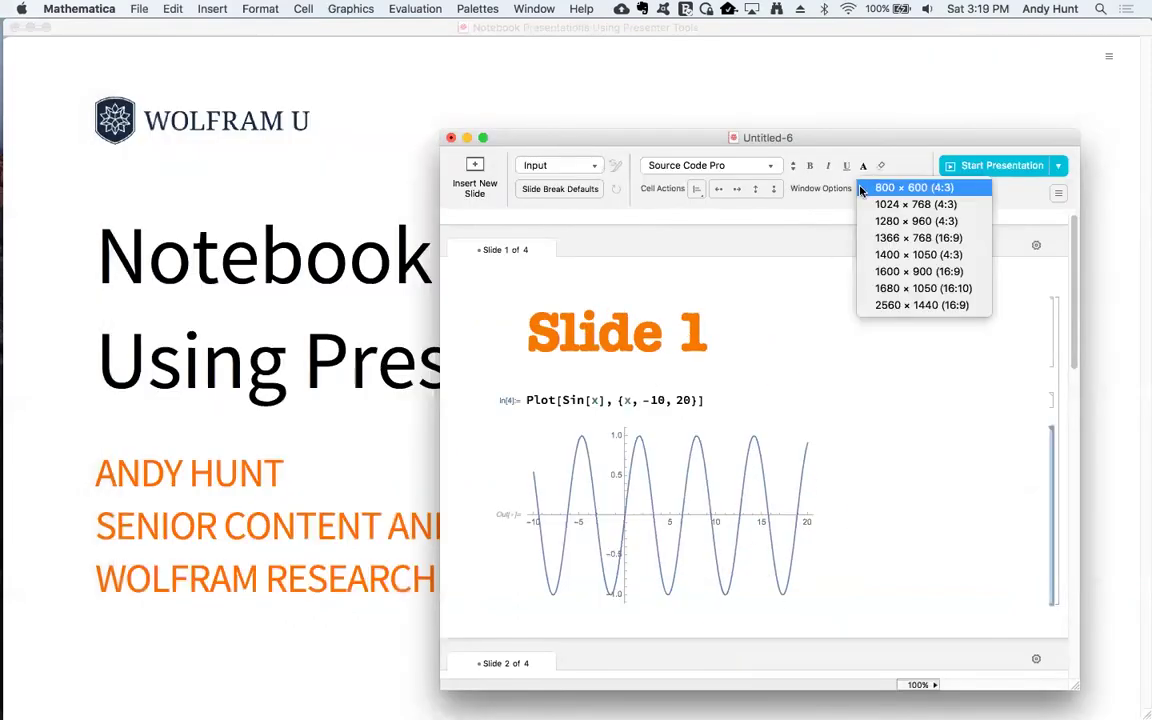
pyautogui.click(866, 240)
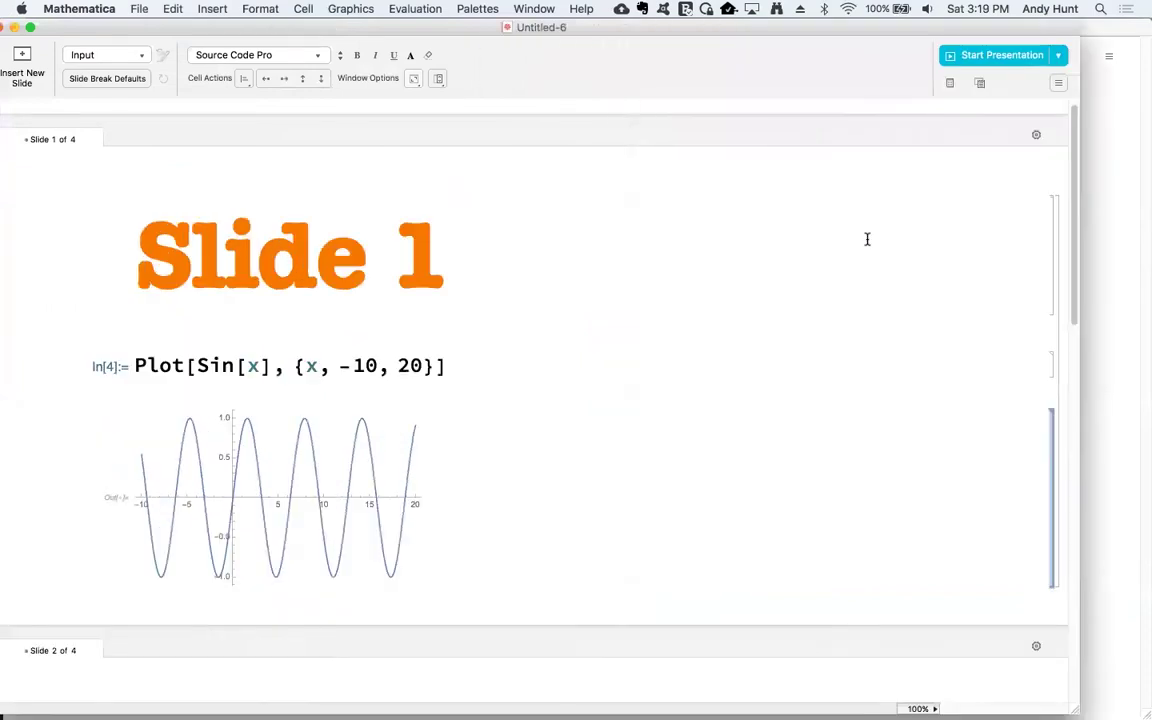
pyautogui.click(950, 87)
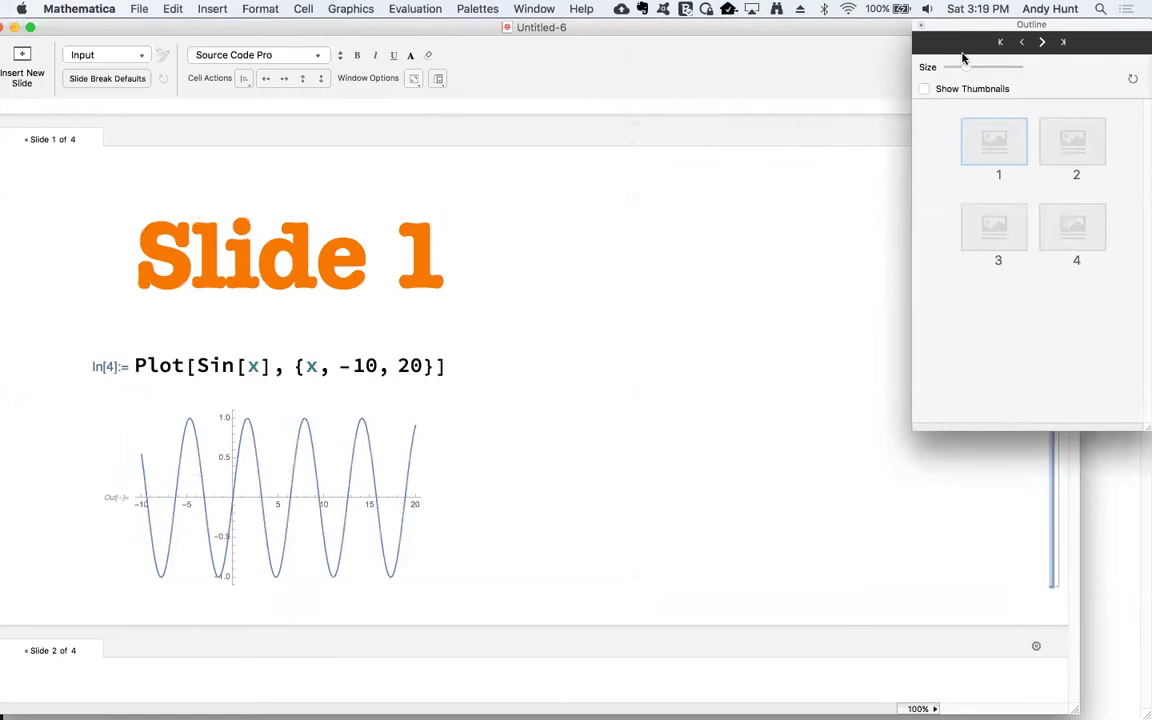
pyautogui.moveTo(967, 68)
pyautogui.mouseDown()
pyautogui.moveTo(985, 69)
pyautogui.moveTo(958, 68)
pyautogui.mouseUp()
pyautogui.click(1054, 140)
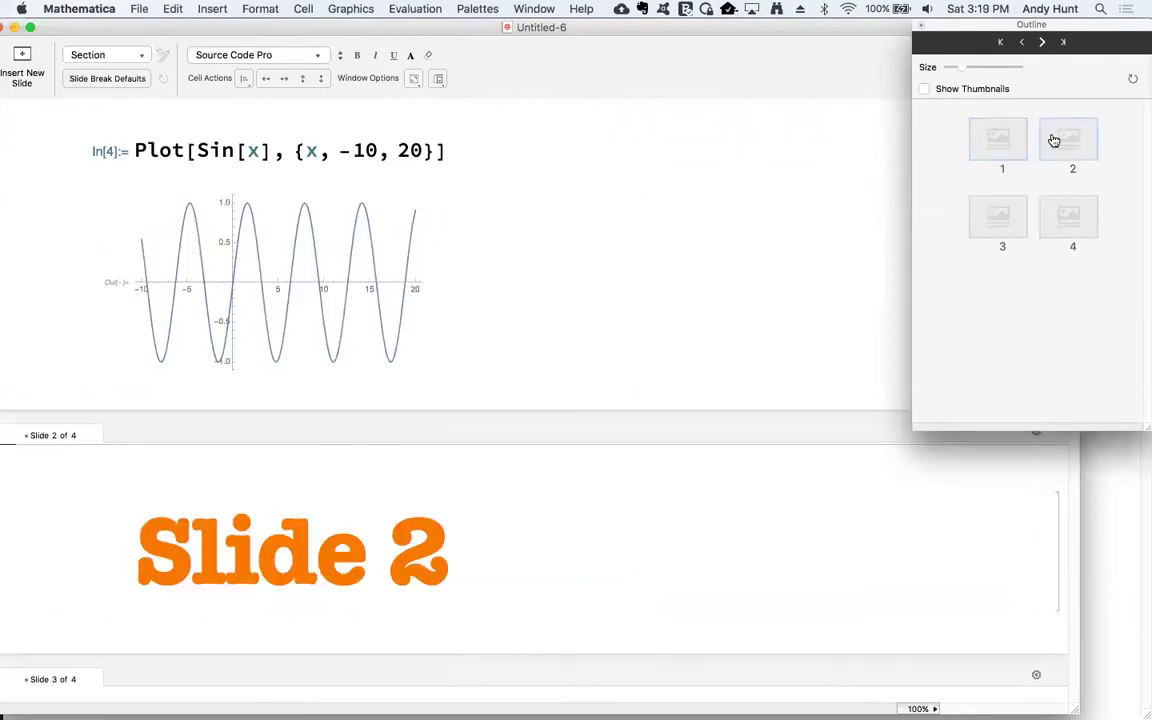
pyautogui.click(979, 128)
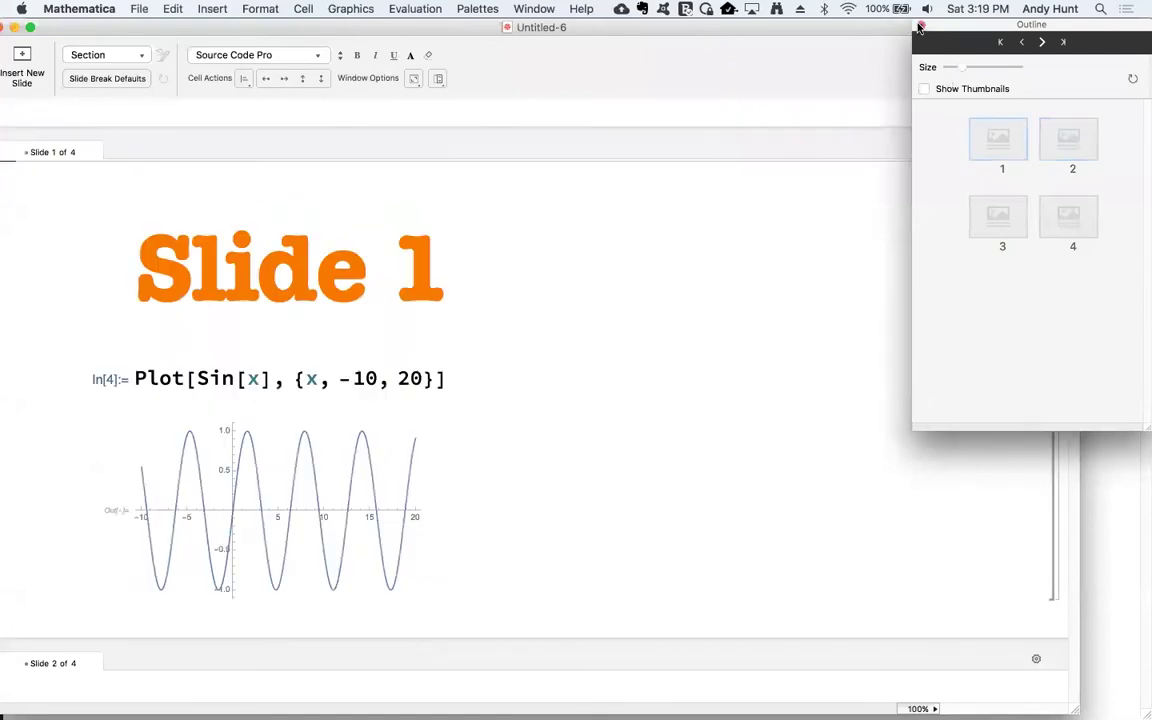
pyautogui.click(920, 28)
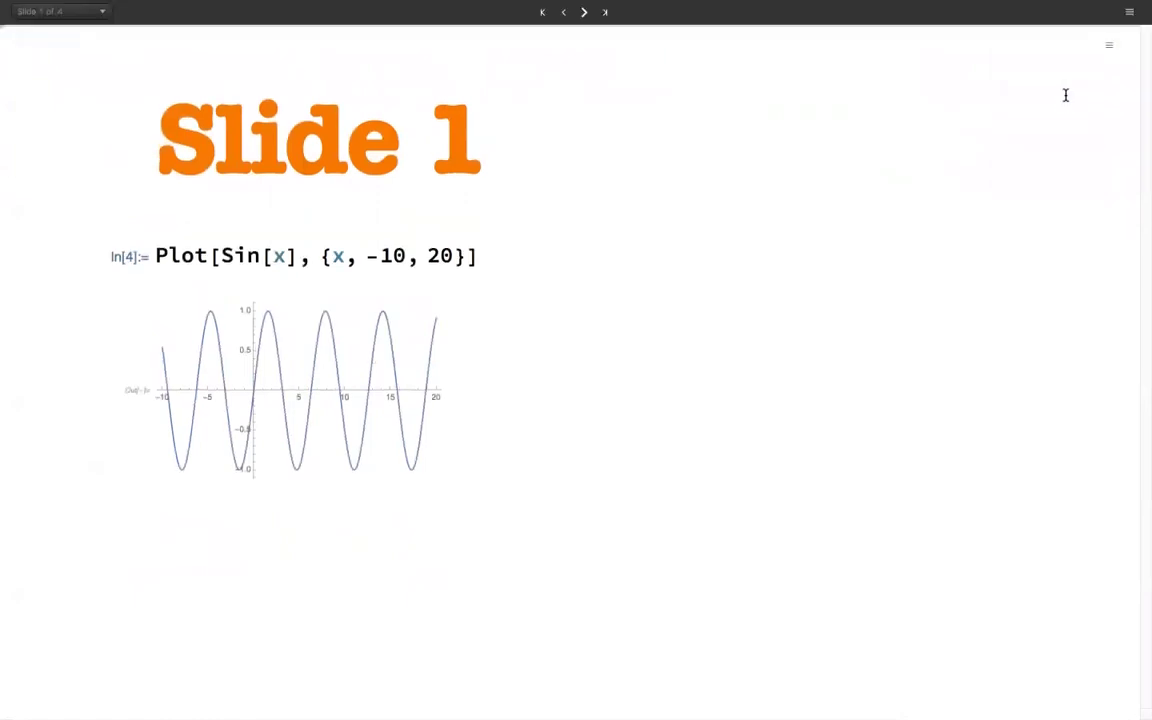
pyautogui.click(1127, 13)
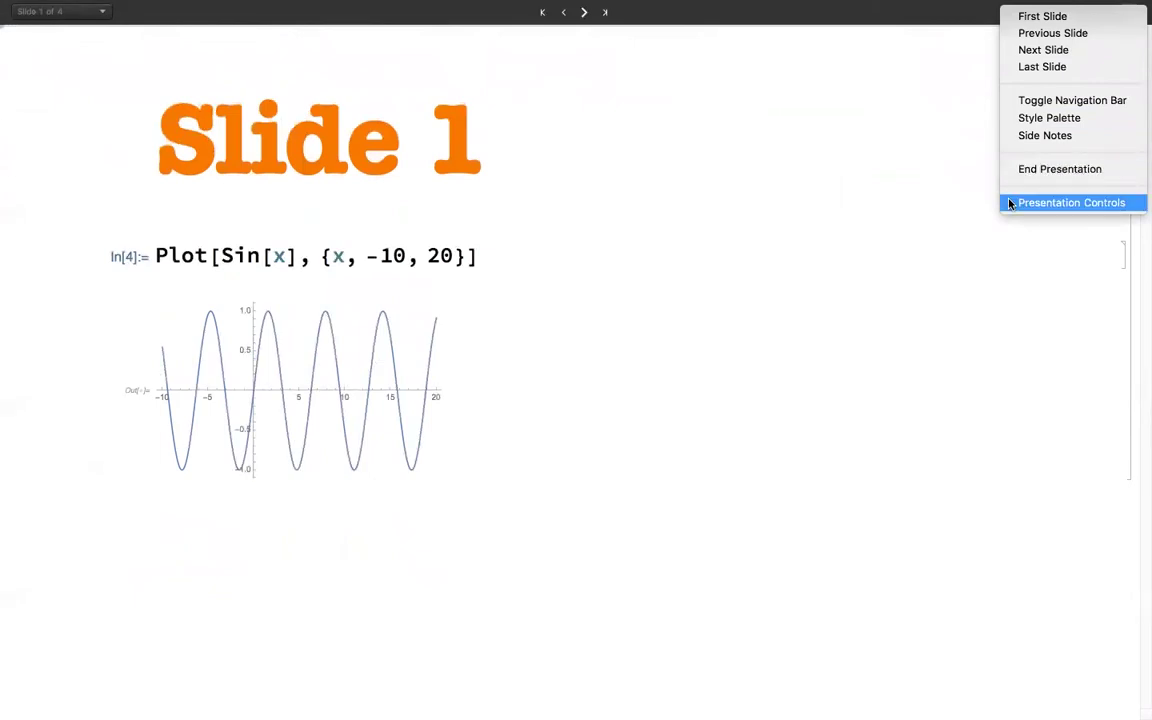
pyautogui.click(930, 190)
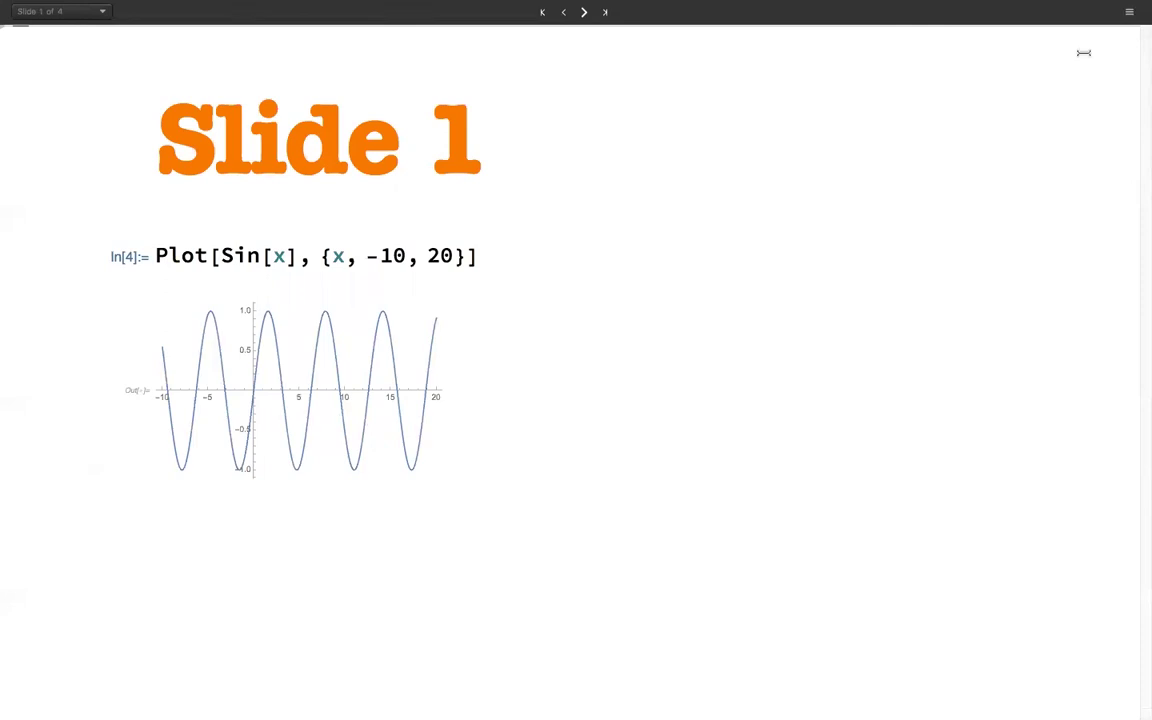
pyautogui.click(1129, 11)
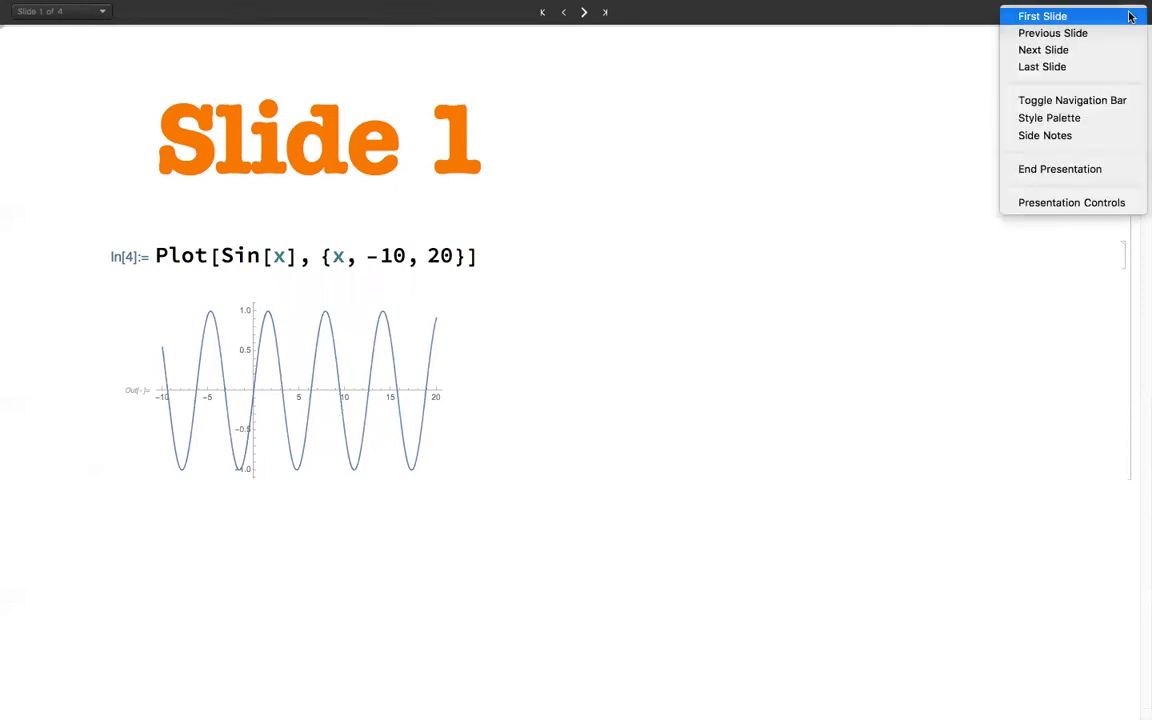
pyautogui.click(1045, 170)
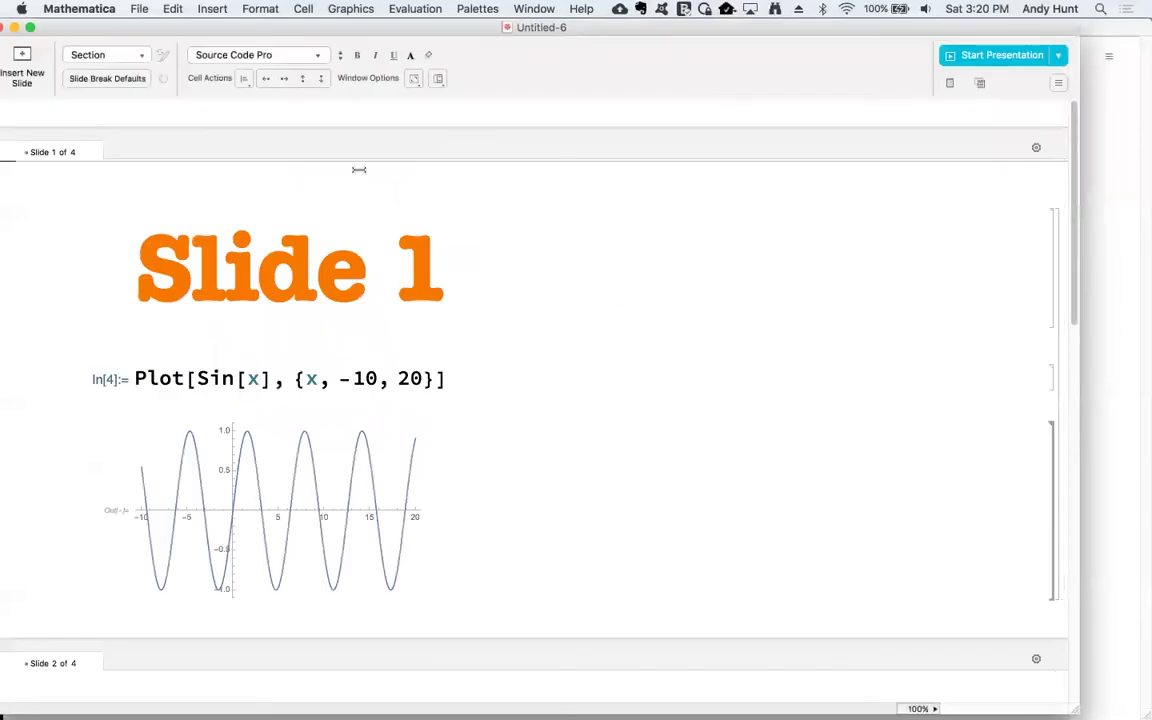
pyautogui.click(618, 344)
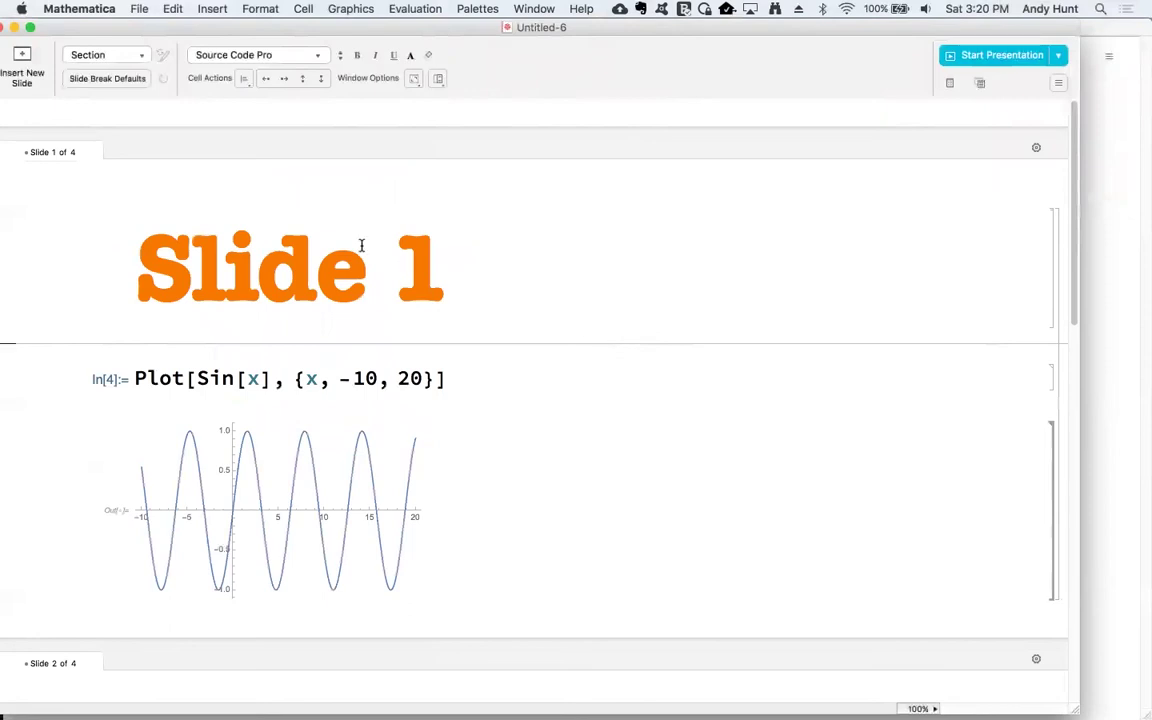
# Add a SideNote cell reading 'Me.' under the Slide 1 title.
pyautogui.click(88, 56)
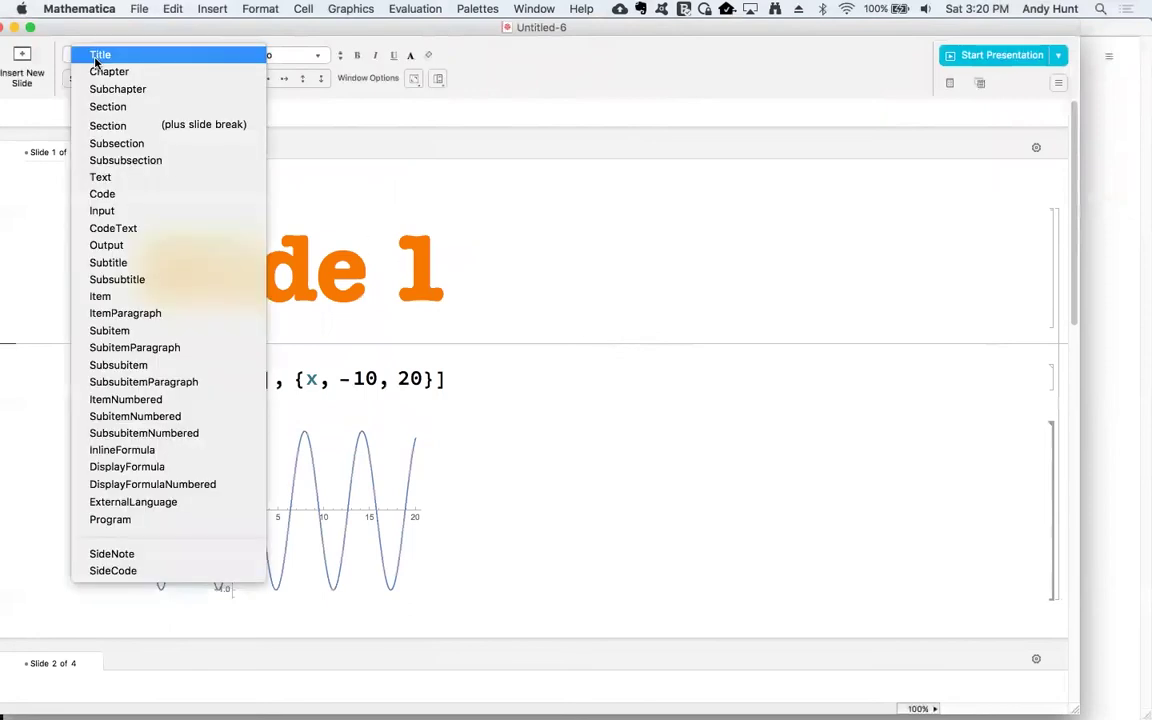
pyautogui.click(143, 557)
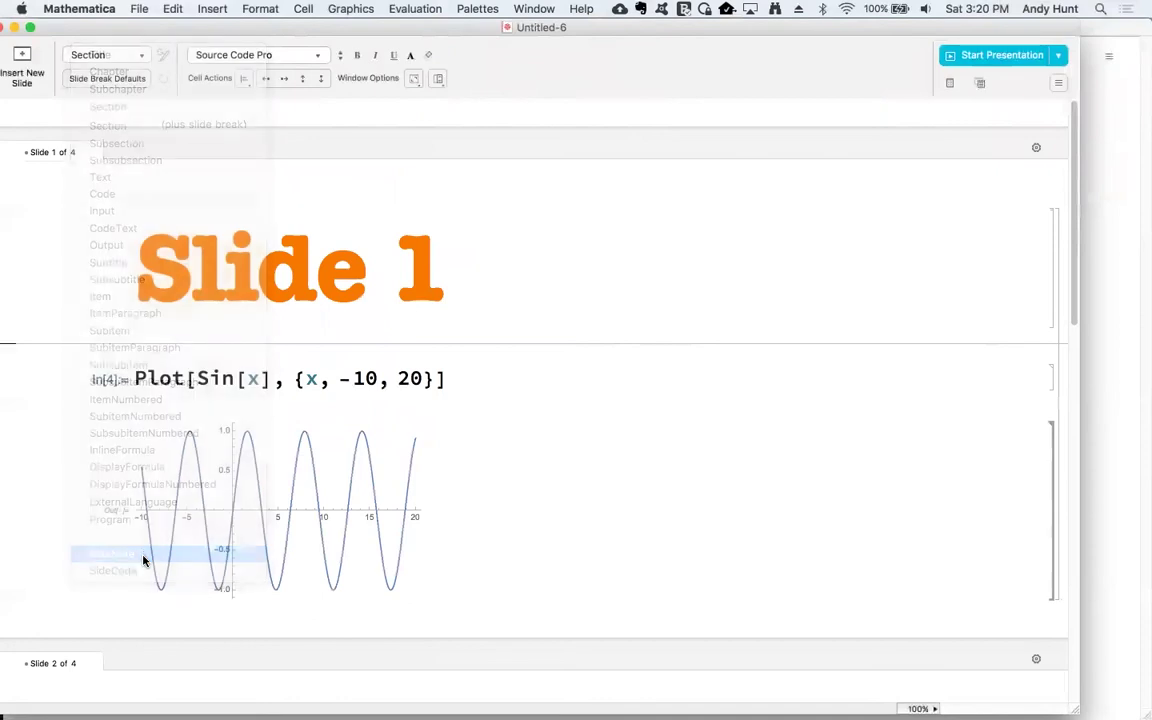
pyautogui.write('Me')
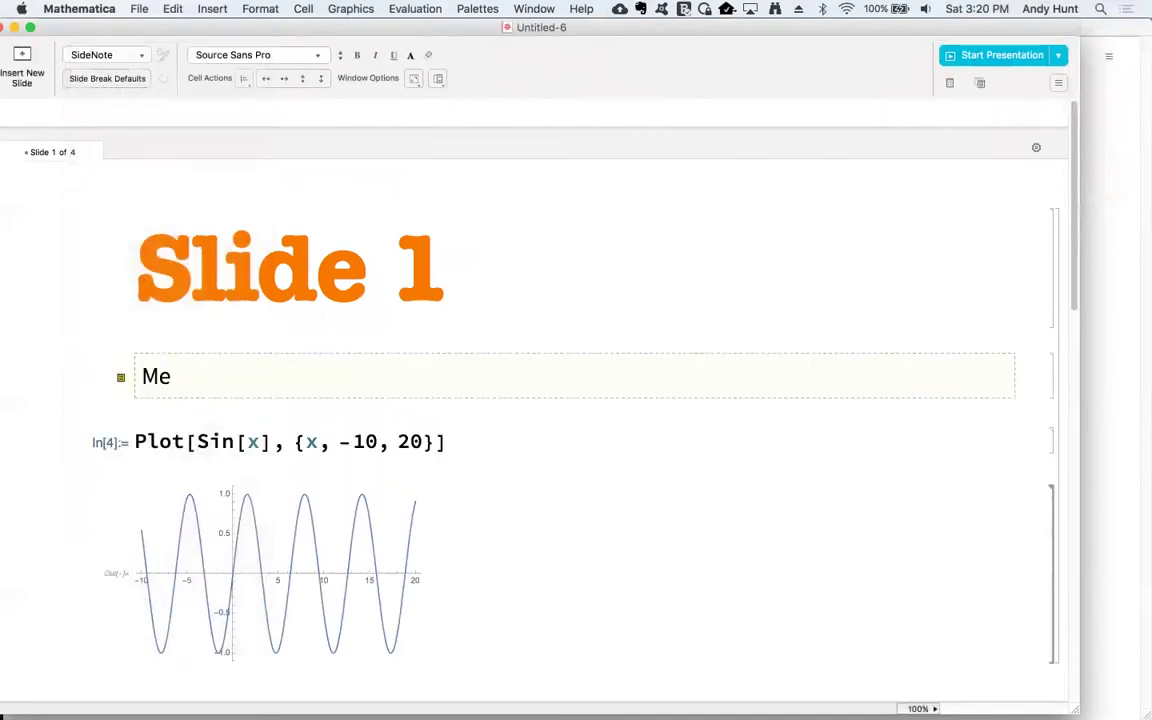
pyautogui.write('.')
pyautogui.press('Down')
# Add a SideCode cell with the 'andy' FacialFeatures template and evaluate it into a face-analysis table.
pyautogui.click(105, 55)
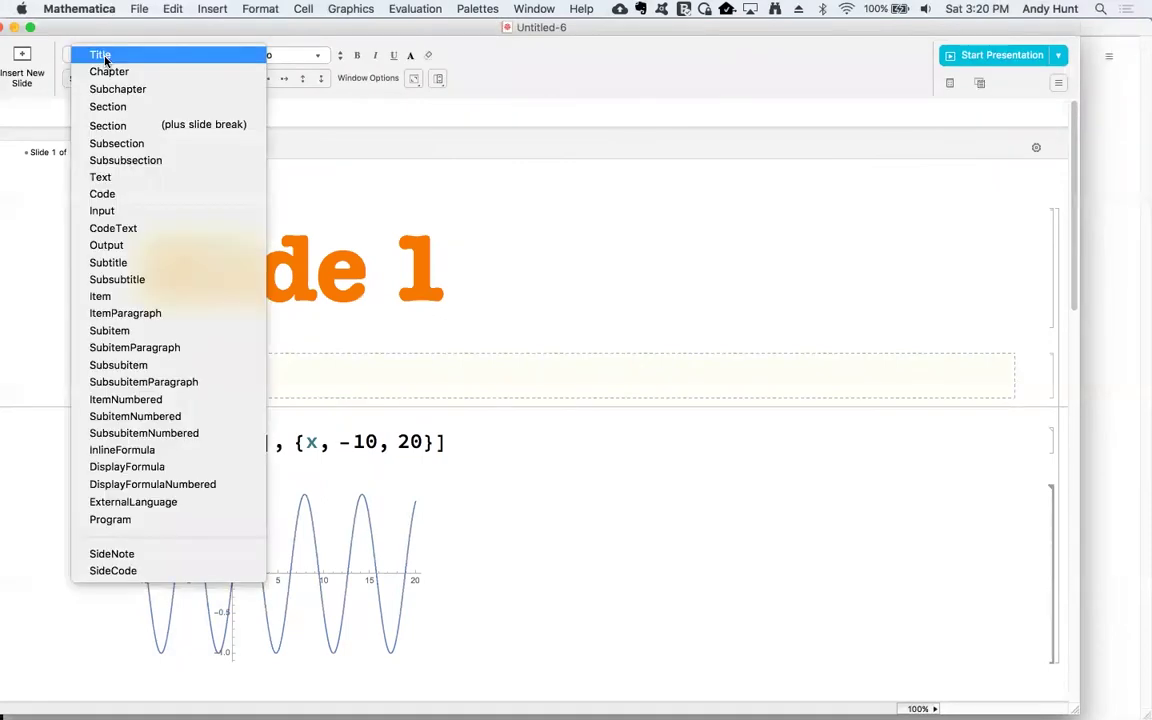
pyautogui.click(92, 573)
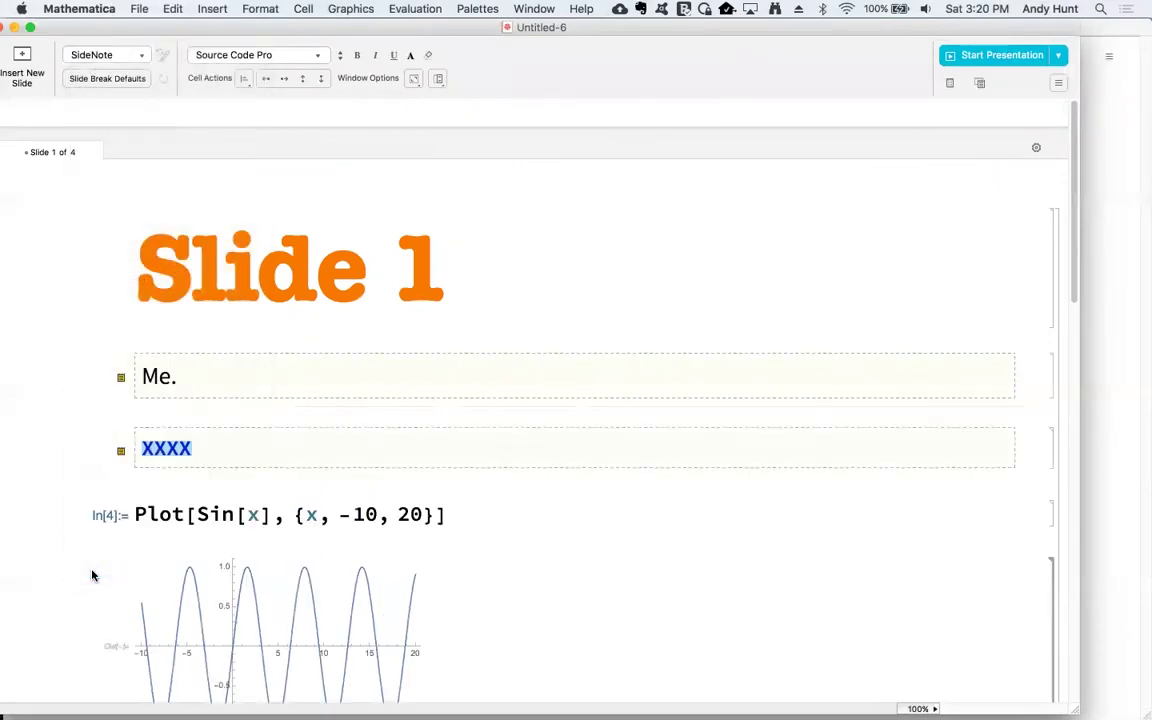
pyautogui.press('BackSpace')
pyautogui.write('andy')
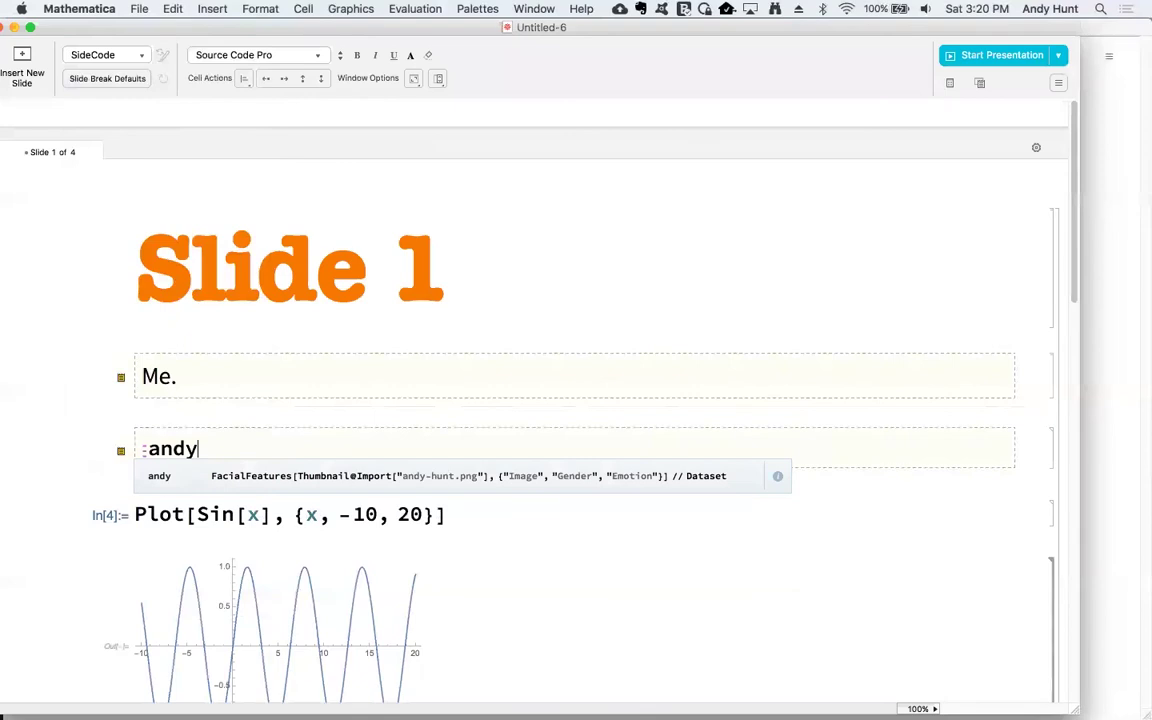
pyautogui.press('Return')
pyautogui.hotkey('shift', 'Return')
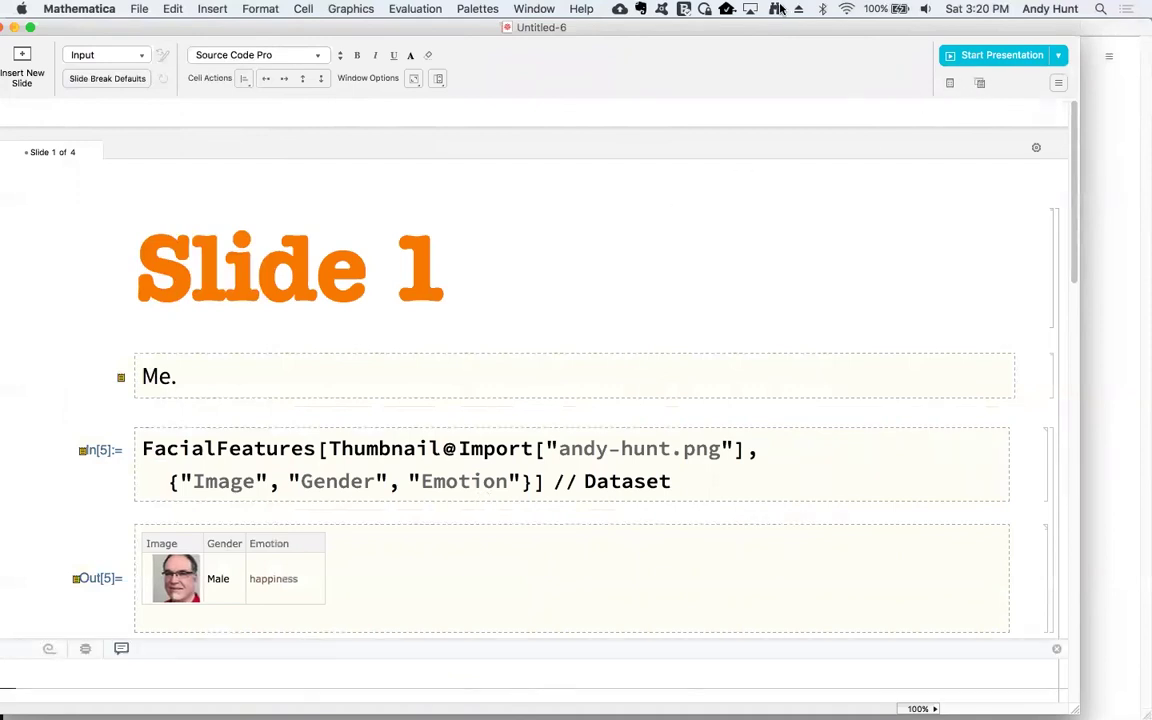
# Show all slides' notes in a separate Slide Notes window and start the Slideshow Presentation.
pyautogui.click(980, 86)
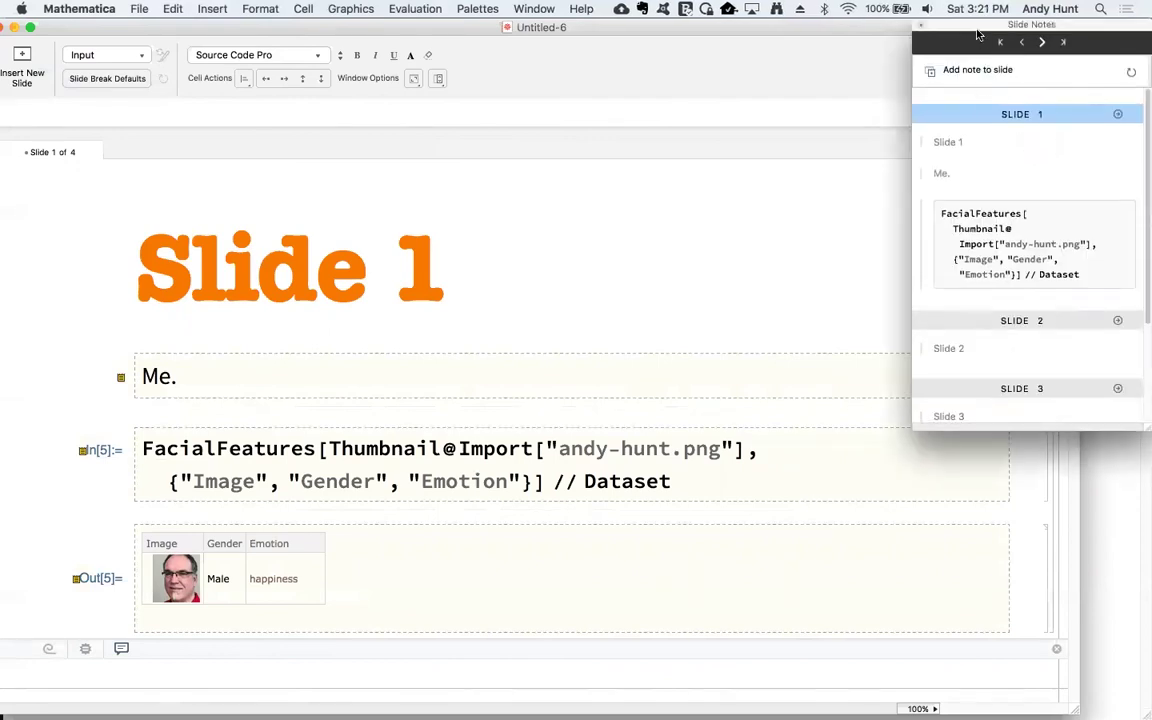
pyautogui.moveTo(978, 36); pyautogui.dragTo(871, 101)
pyautogui.click(1058, 57)
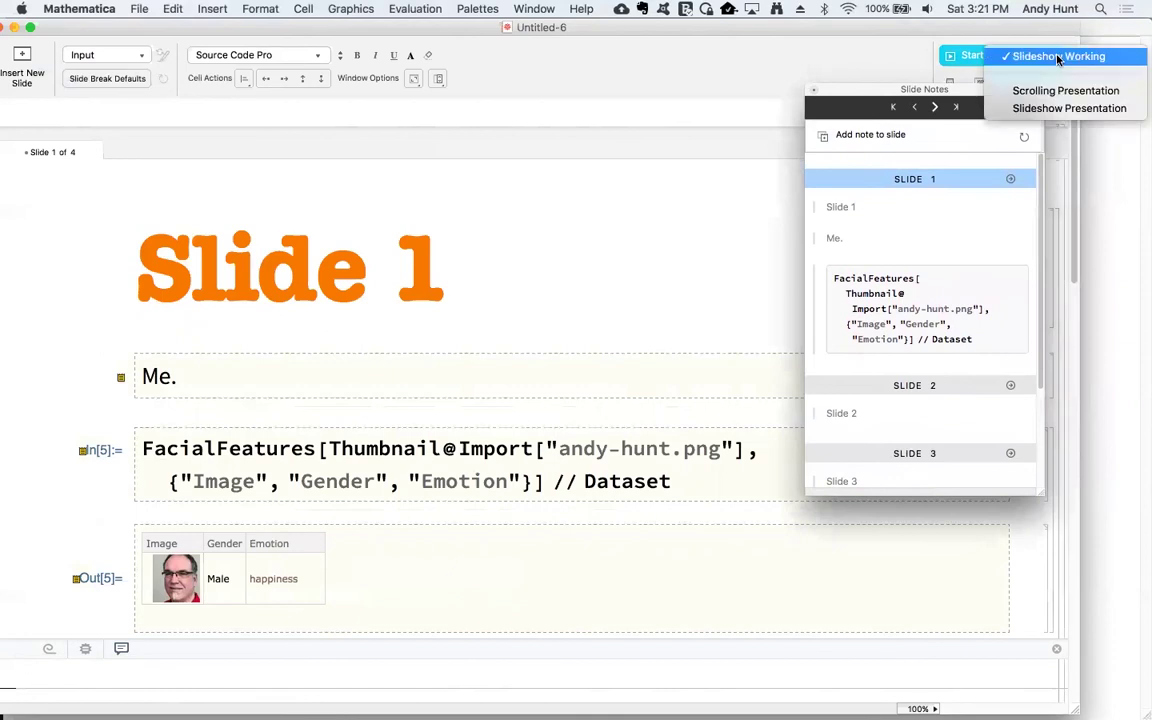
pyautogui.click(1070, 108)
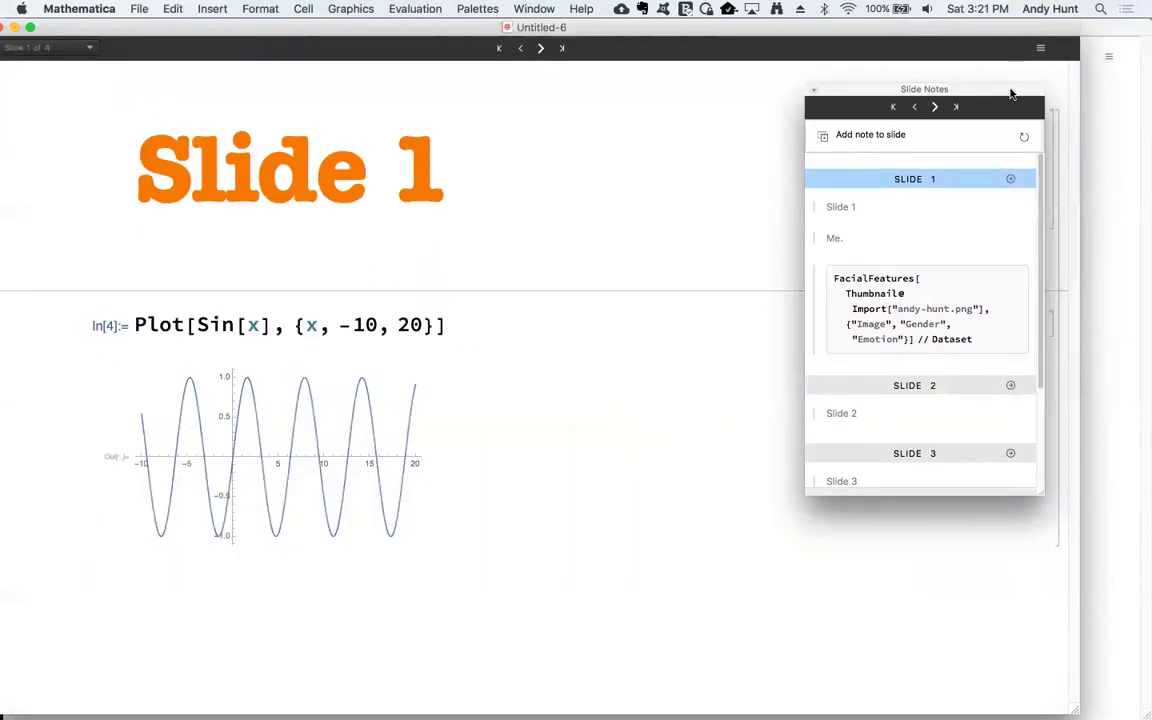
# Park the notes window at the right and paste and evaluate its FacialFeatures code on Slide 1.
pyautogui.moveTo(1012, 90); pyautogui.dragTo(862, 104)
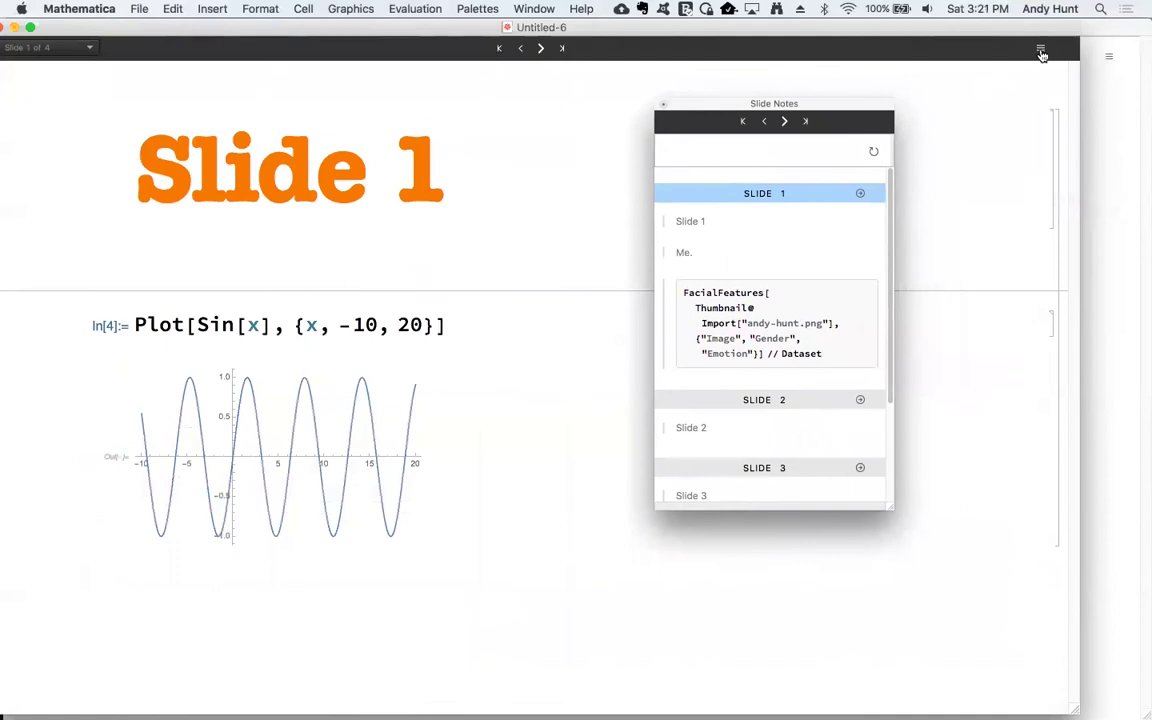
pyautogui.click(1040, 47)
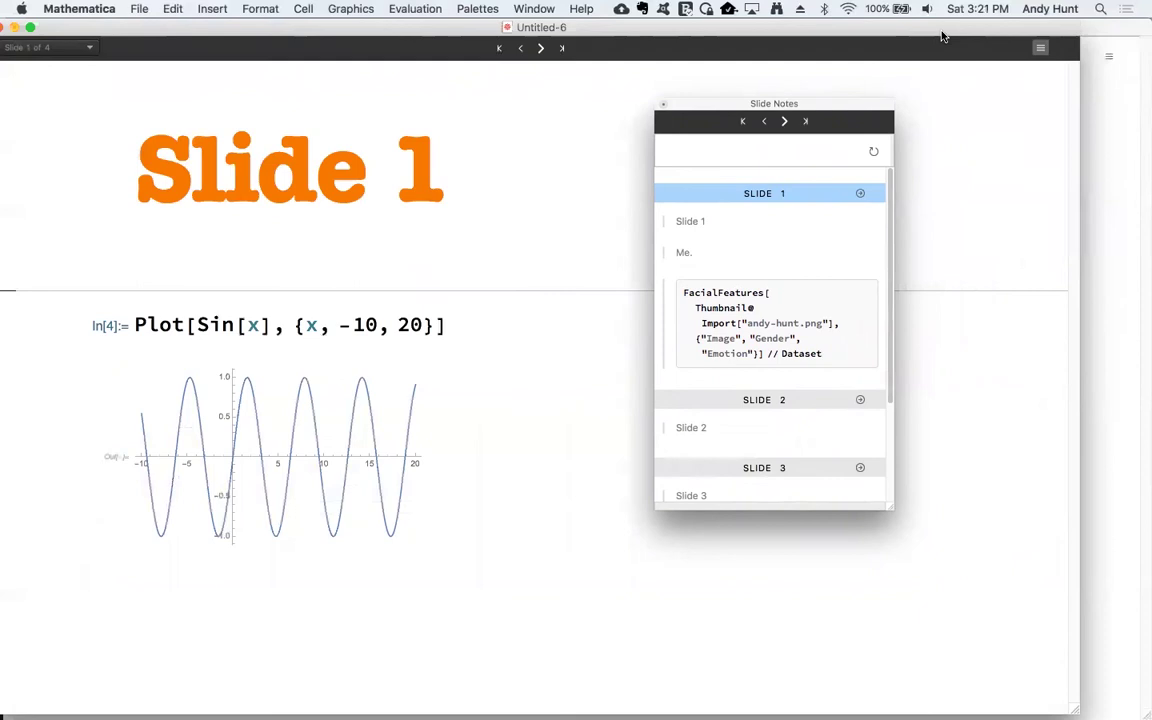
pyautogui.click(858, 38)
pyautogui.moveTo(860, 107); pyautogui.dragTo(1086, 94)
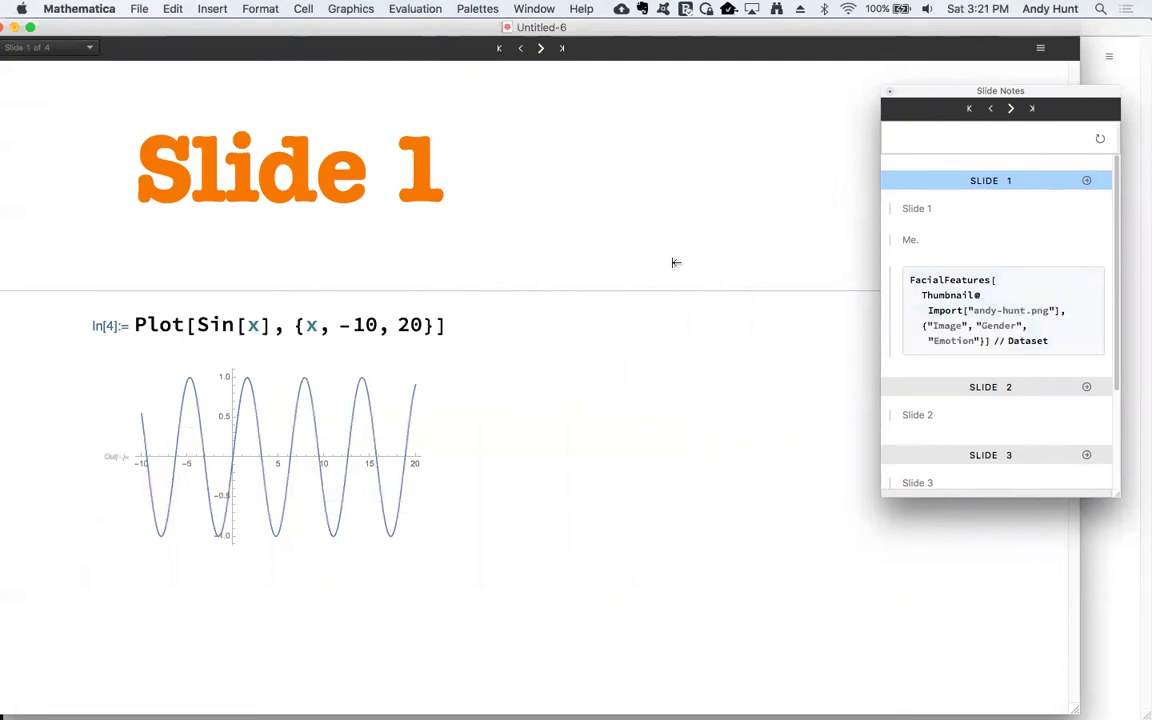
pyautogui.click(1048, 294)
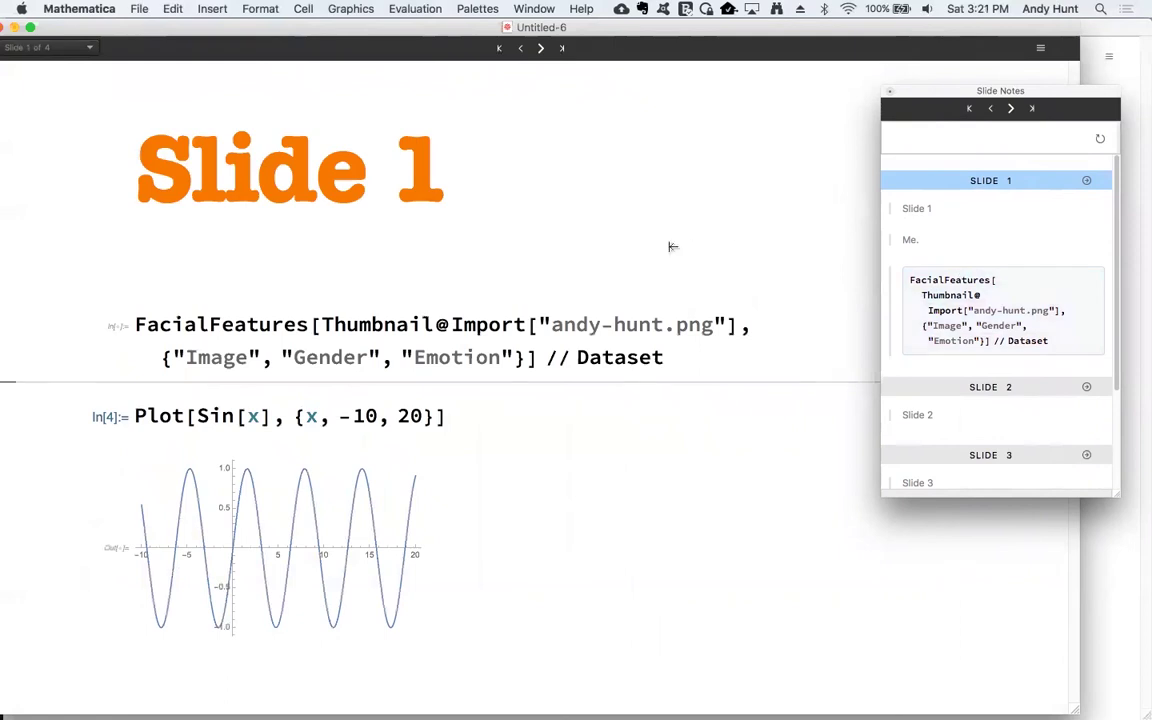
pyautogui.rightClick(1044, 296)
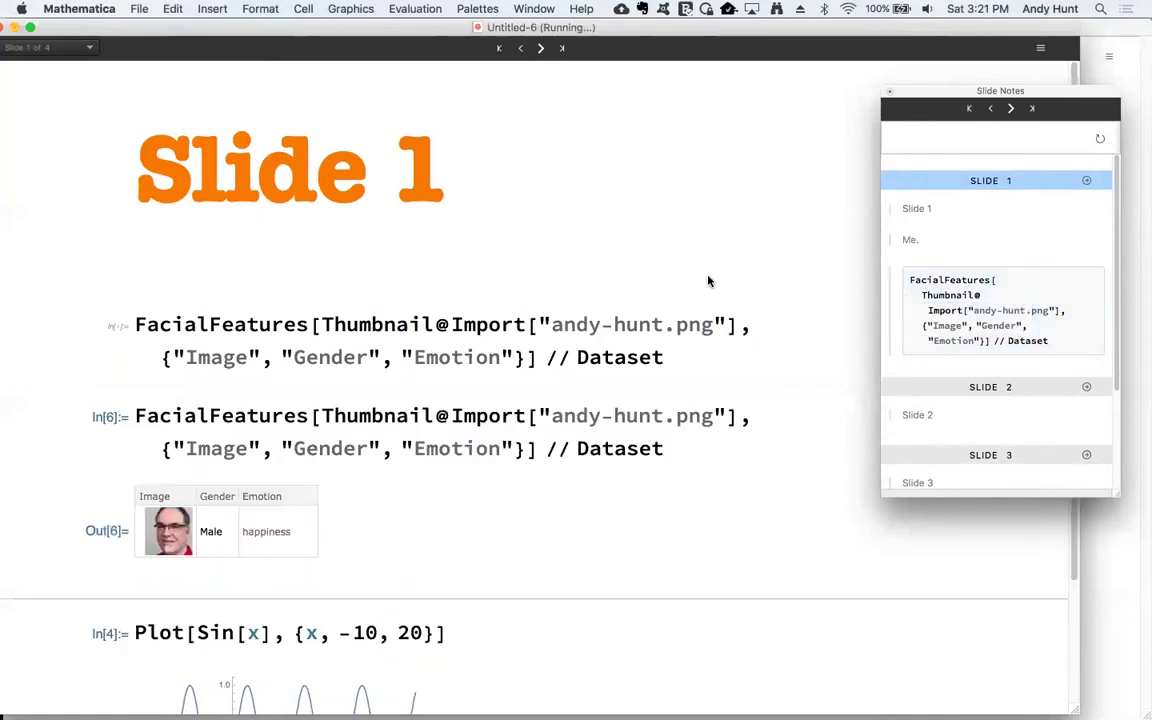
pyautogui.click(890, 93)
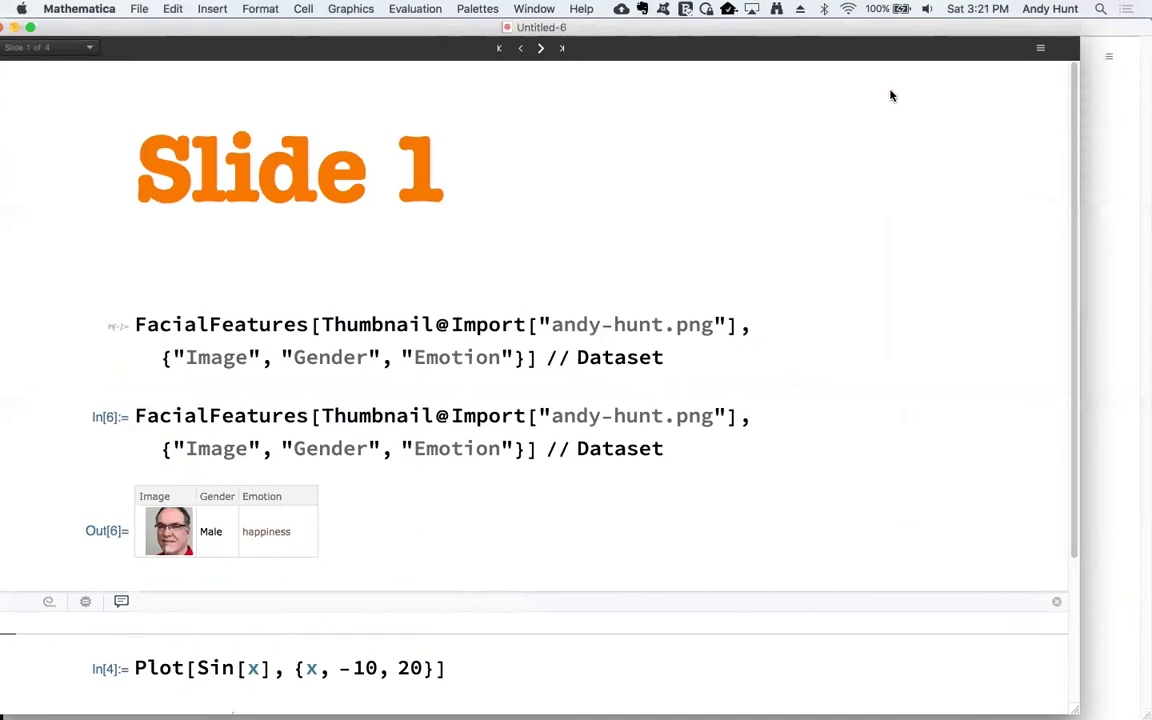